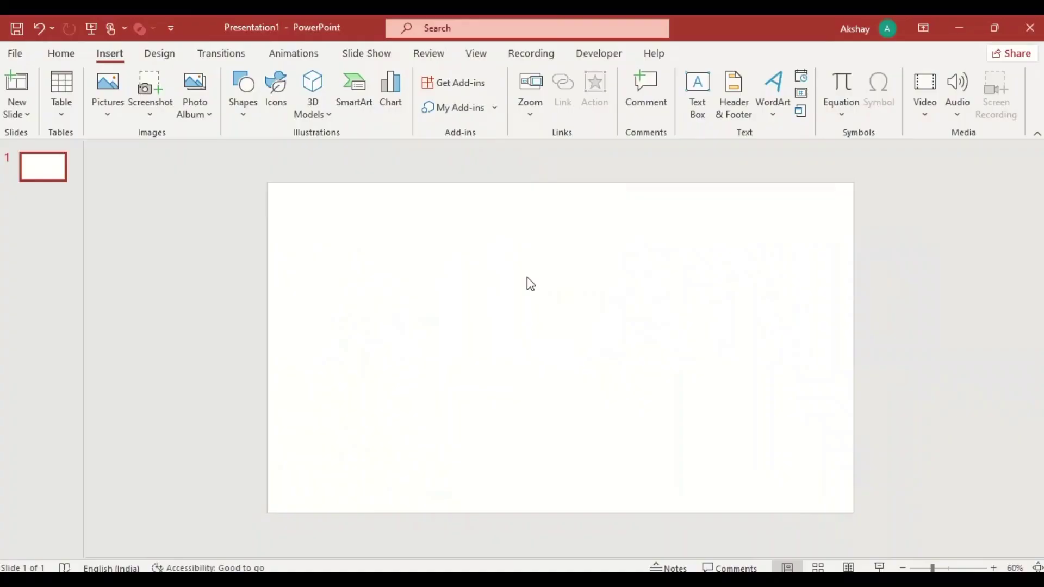
Fill the slide background with the aerial beach photo inserted from a file.
{"action": "right_click", "coordinate": [586, 300]}
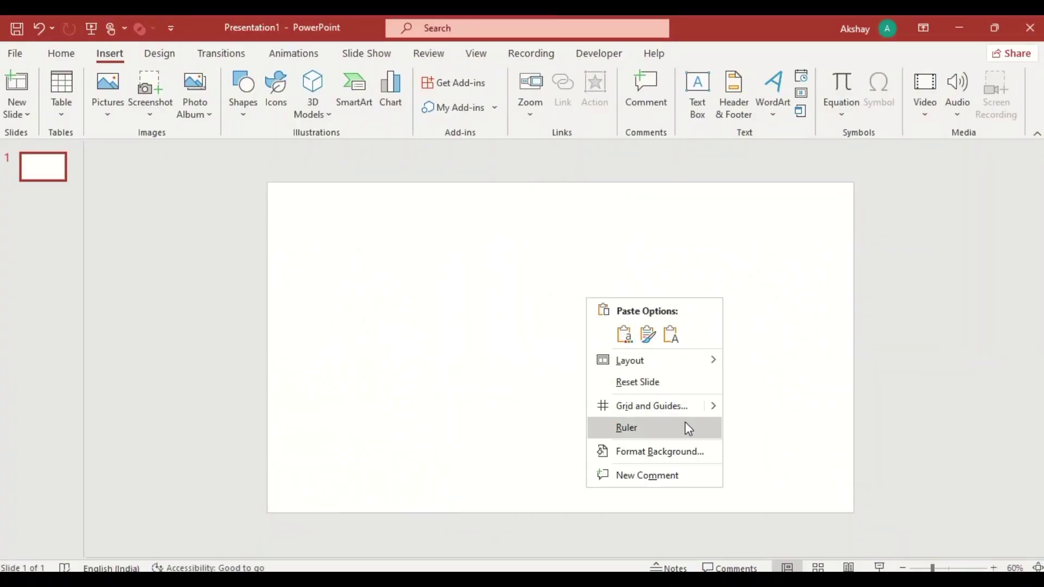
{"action": "left_click", "coordinate": [692, 453]}
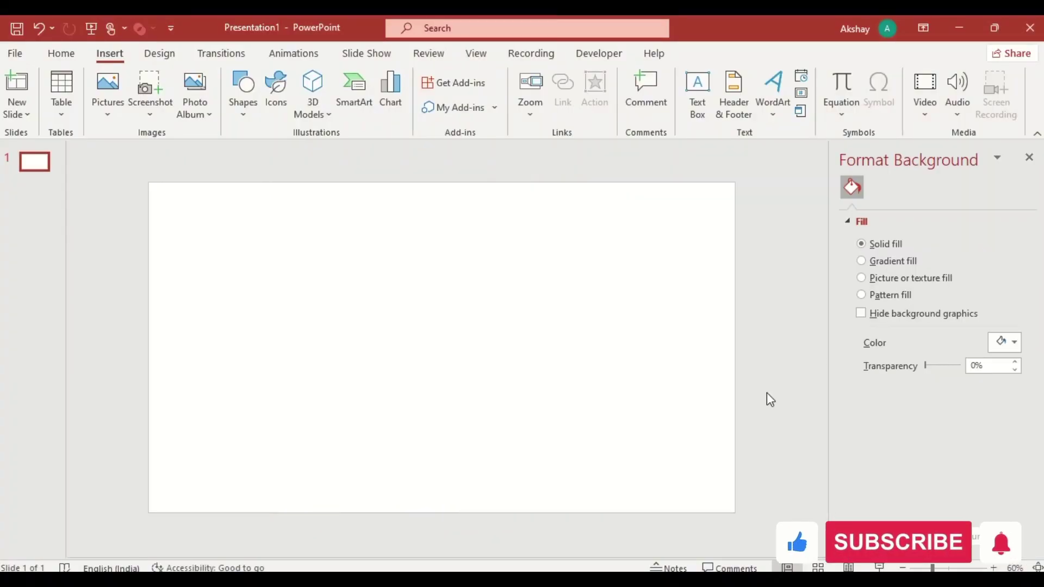
{"action": "left_click", "coordinate": [861, 278]}
{"action": "left_click", "coordinate": [884, 359]}
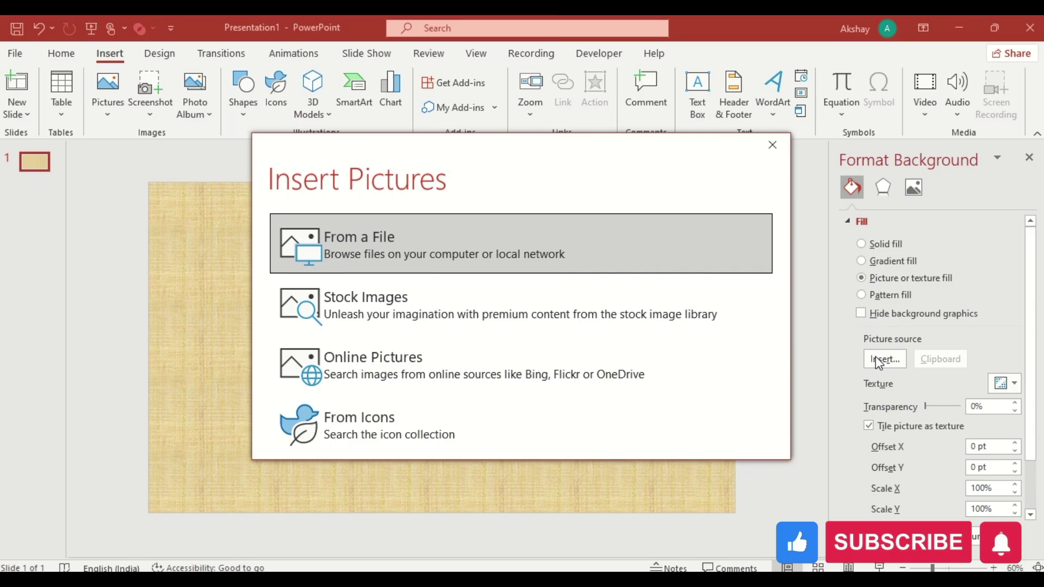
{"action": "left_click", "coordinate": [554, 257]}
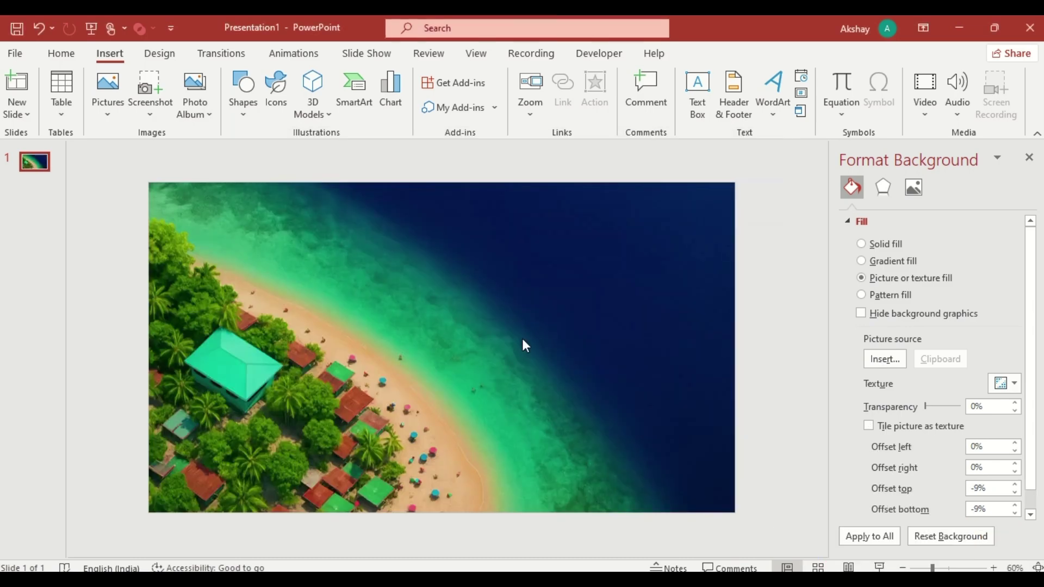
{"action": "left_click", "coordinate": [1028, 157]}
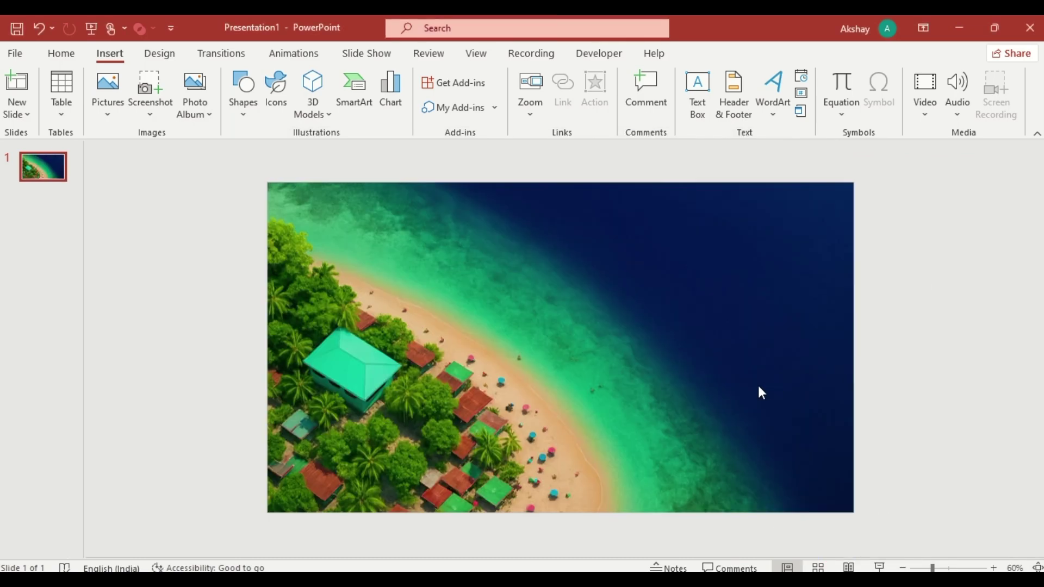
Paste the THAILAND title and insert the airplane picture from the computer.
{"action": "type", "text": "THAILAND"}
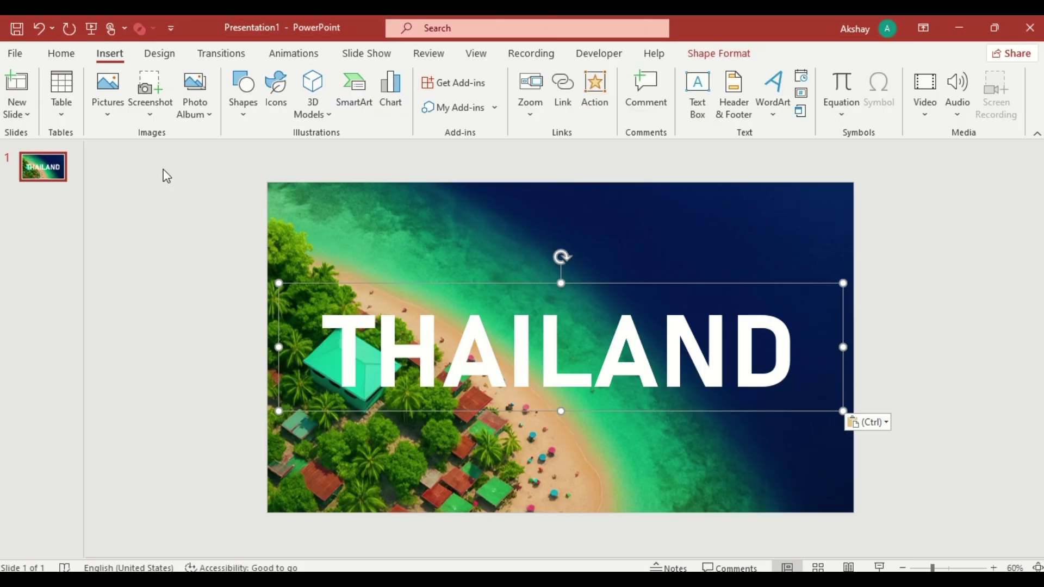
{"action": "left_click", "coordinate": [111, 117]}
{"action": "left_click", "coordinate": [139, 157]}
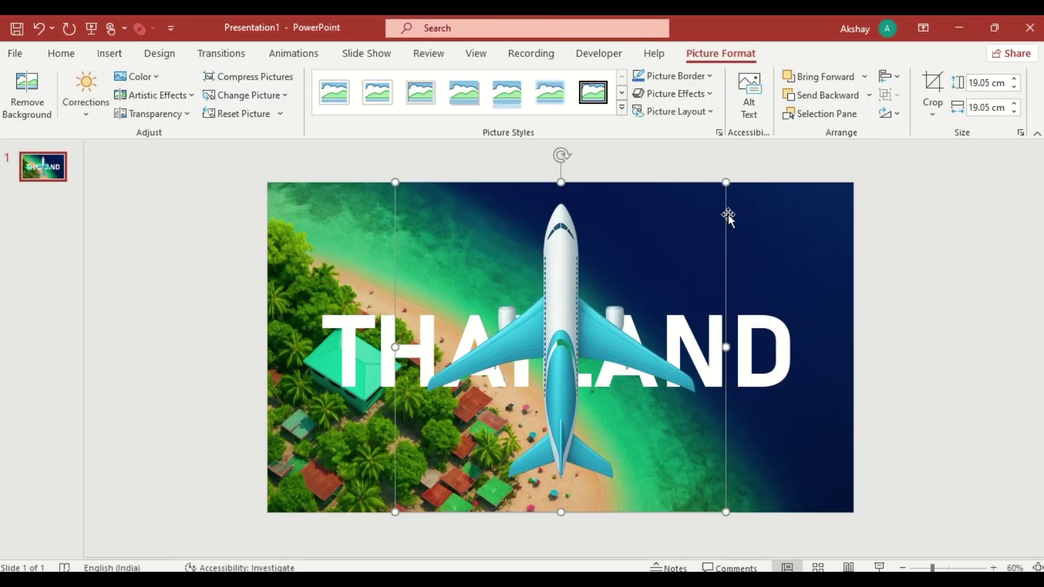
Rotate the airplane right 90° and move it to the slide's left edge.
{"action": "left_click", "coordinate": [898, 114]}
{"action": "left_click", "coordinate": [909, 136]}
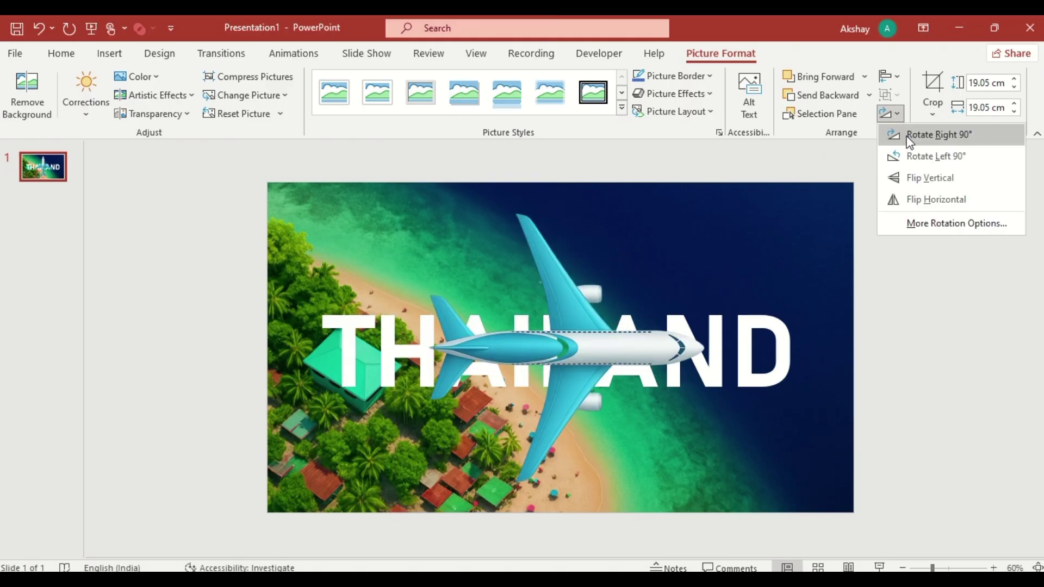
{"action": "left_click", "coordinate": [909, 137]}
{"action": "left_click_drag", "start_coordinate": [726, 439], "coordinate": [279, 439]}
Draw a blue rectangle covering the slide right of the airplane, plus a narrow rectangle.
{"action": "left_click", "coordinate": [61, 53]}
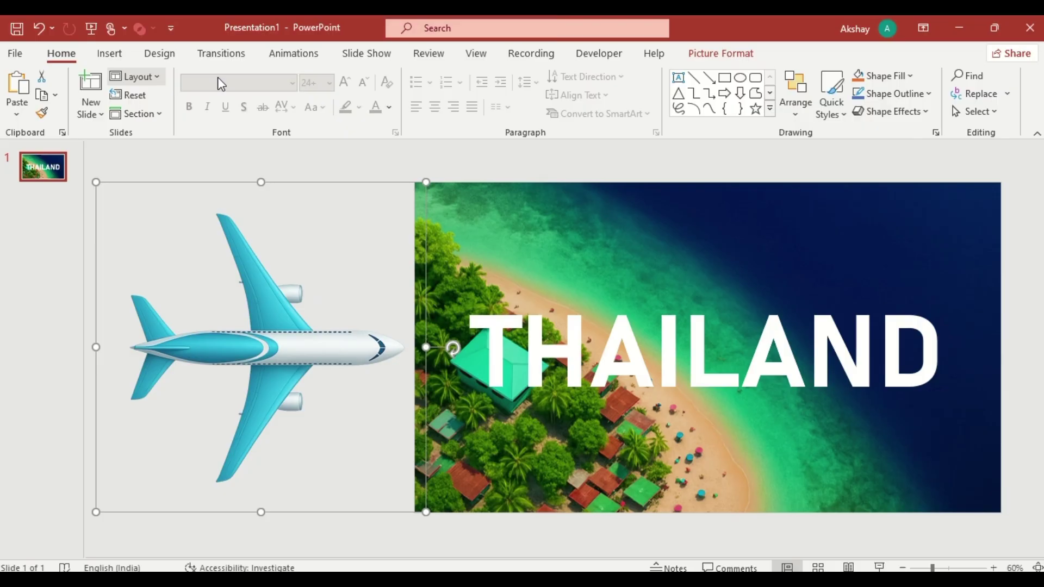
{"action": "left_click", "coordinate": [725, 77]}
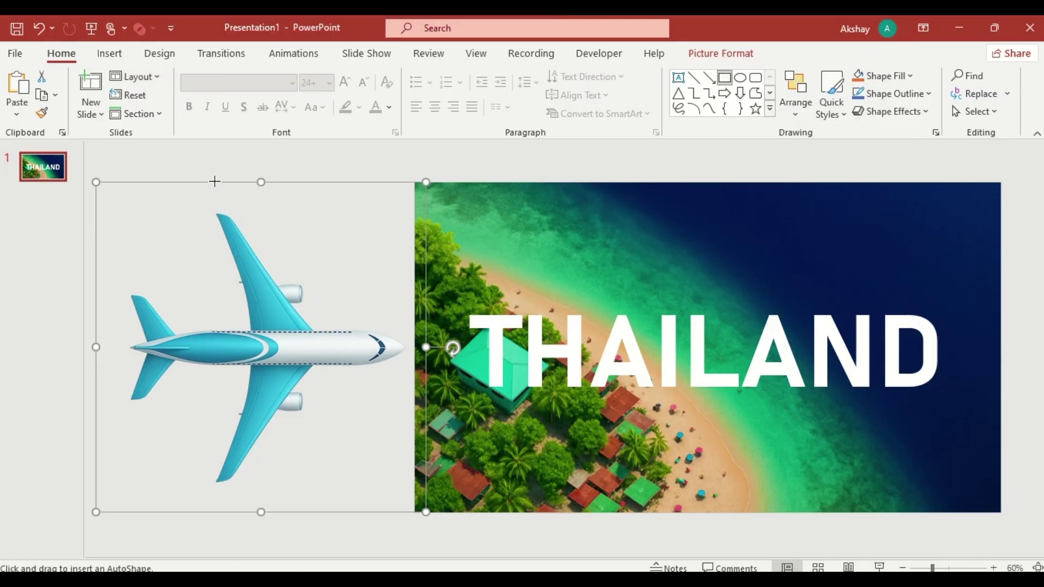
{"action": "left_click_drag", "start_coordinate": [214, 181], "coordinate": [997, 511]}
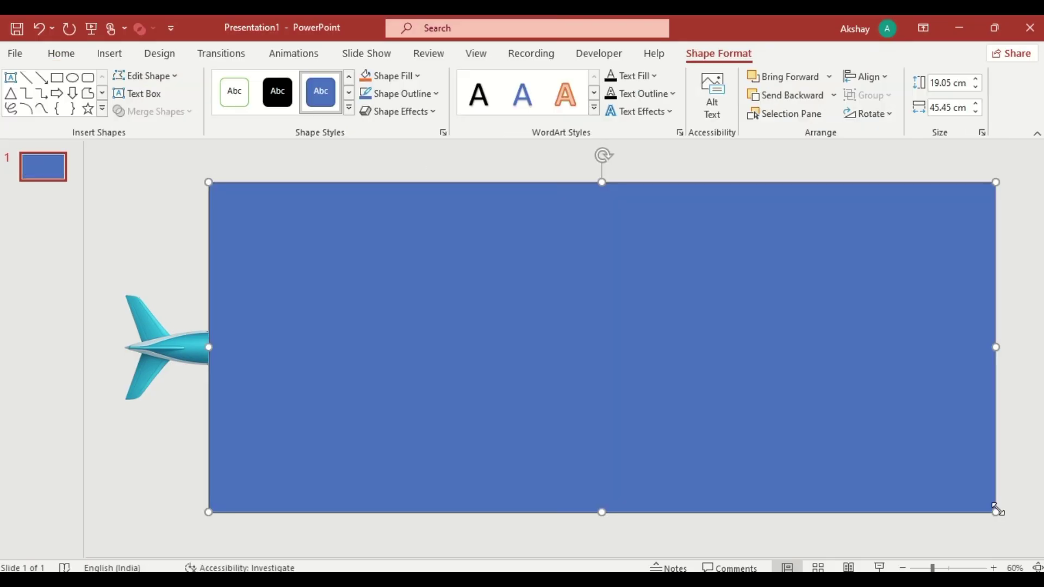
{"action": "left_click_drag", "start_coordinate": [208, 347], "coordinate": [382, 363]}
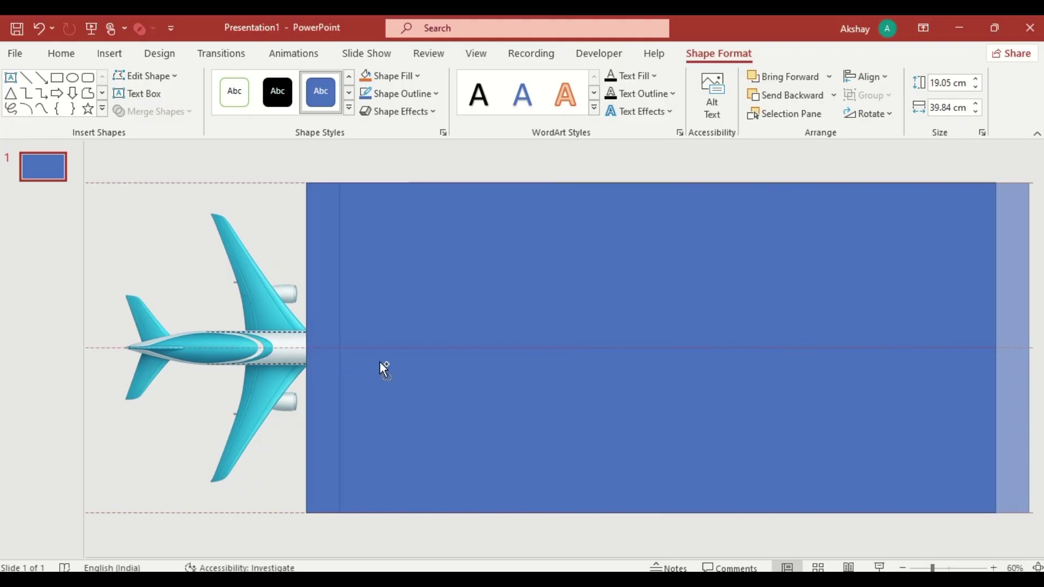
{"action": "key", "text": "Escape"}
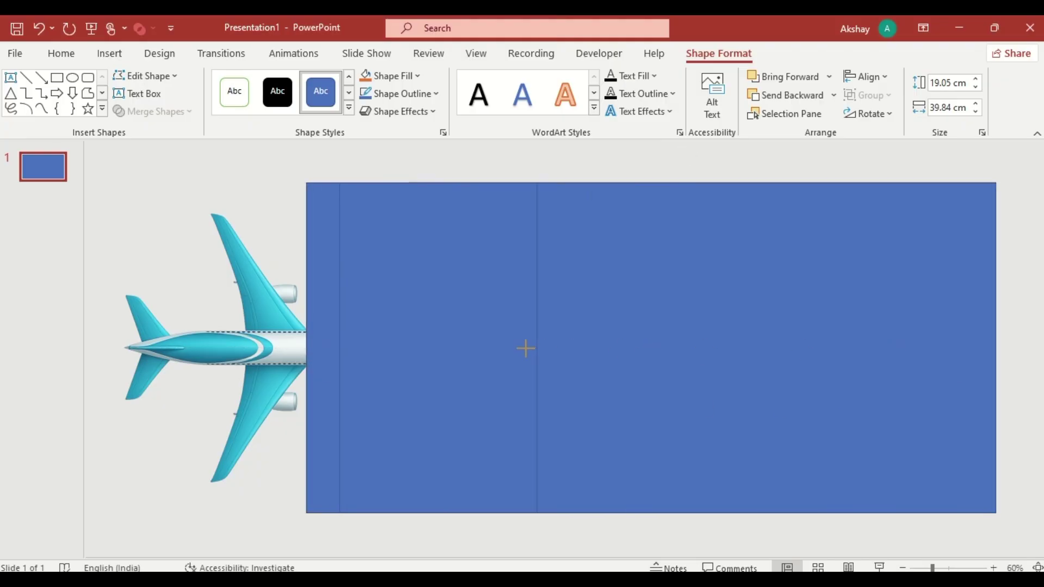
Rotate the narrow rectangle to 325° and move the tilted strip up and left.
{"action": "left_click", "coordinate": [495, 348]}
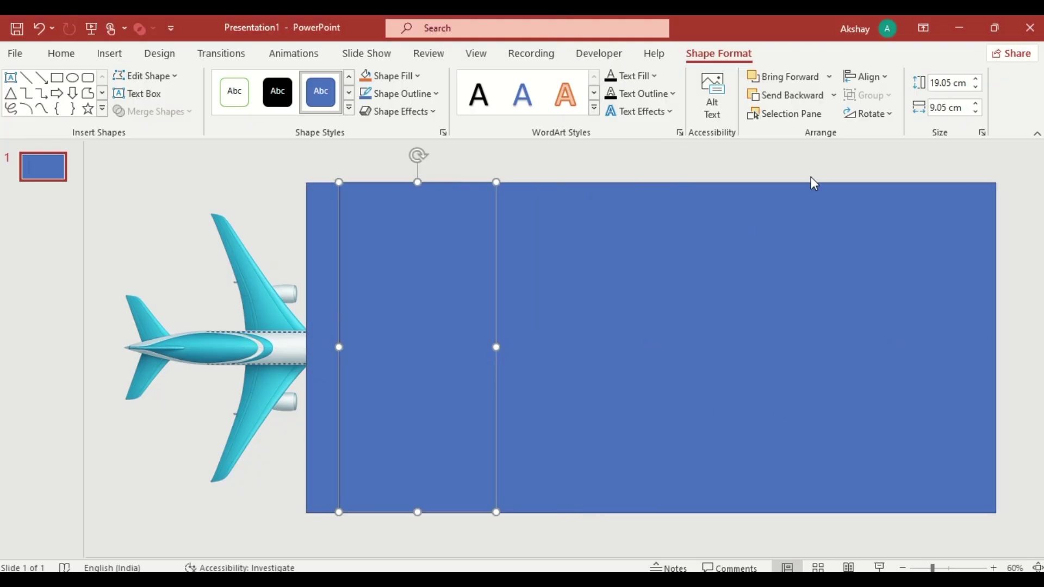
{"action": "left_click", "coordinate": [896, 118]}
{"action": "left_click", "coordinate": [921, 224]}
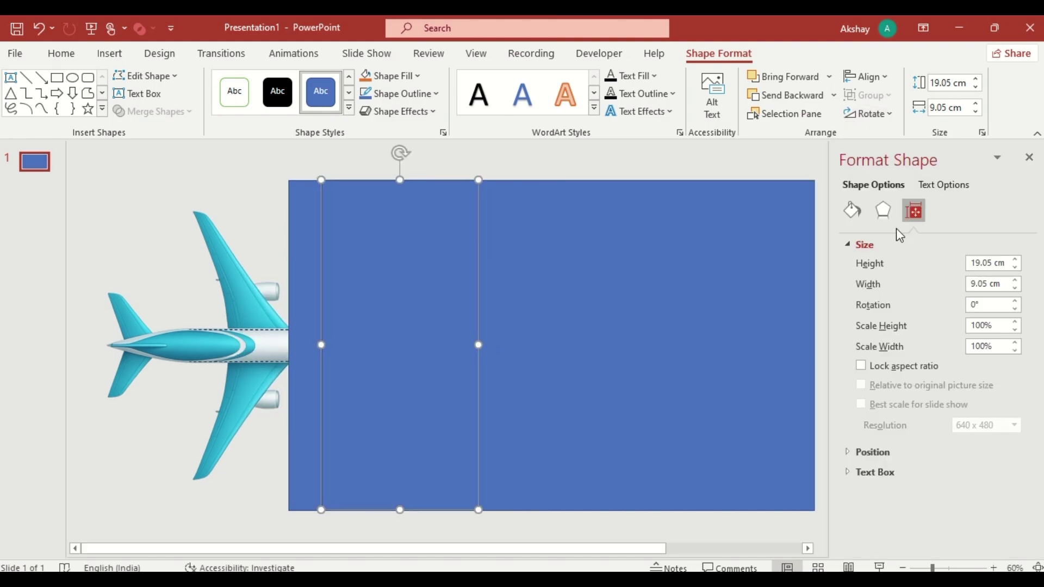
{"action": "left_click_drag", "start_coordinate": [993, 306], "coordinate": [964, 313]}
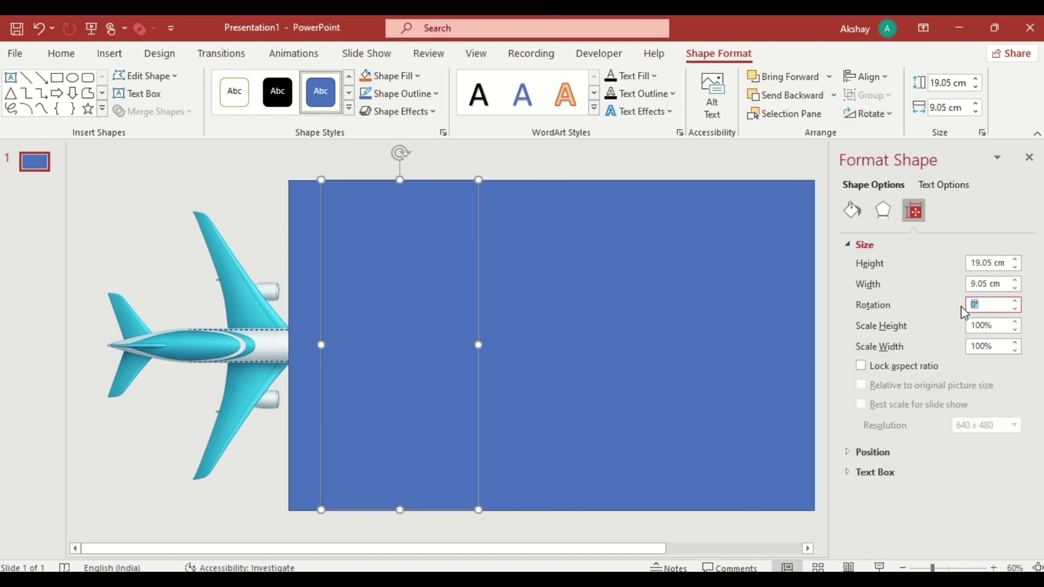
{"action": "key", "text": "Return"}
{"action": "left_click_drag", "start_coordinate": [445, 409], "coordinate": [379, 321]}
Draw a rectangle over the strip's top end and subtract it to cut the top flat.
{"action": "left_click", "coordinate": [58, 79]}
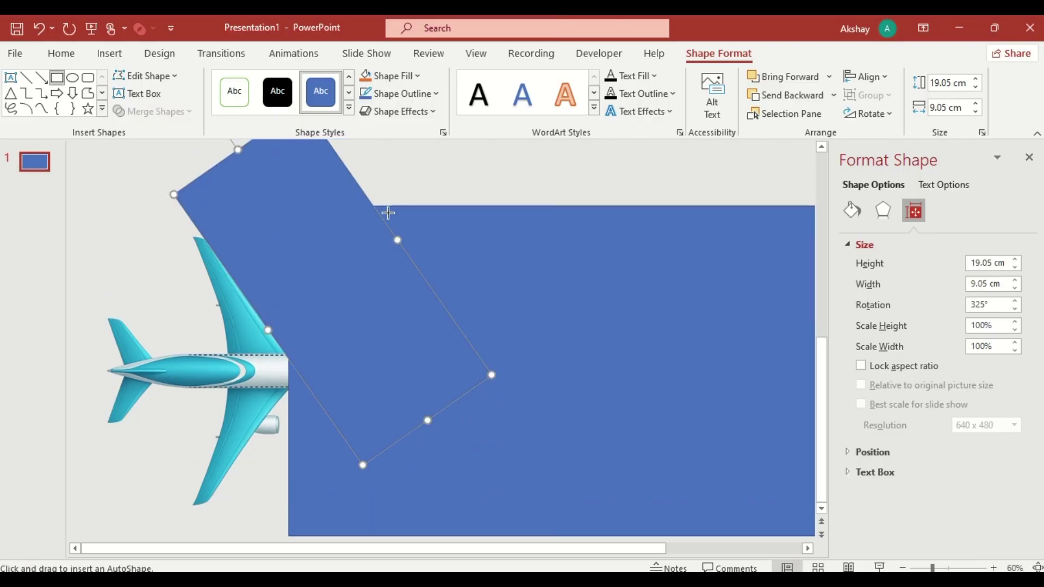
{"action": "left_click_drag", "start_coordinate": [392, 205], "coordinate": [147, 172]}
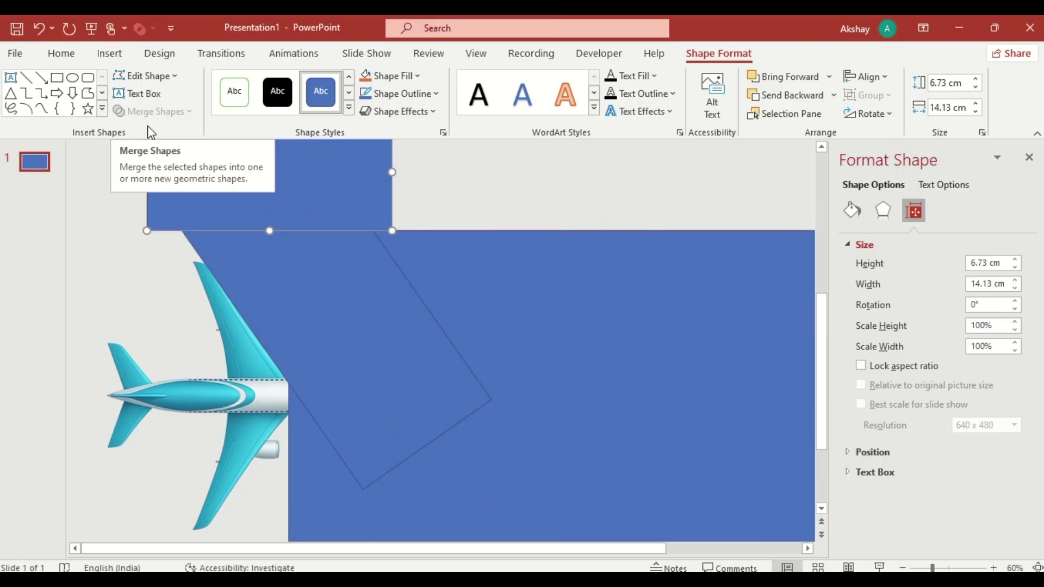
{"action": "left_click", "coordinate": [289, 294]}
{"action": "left_click", "coordinate": [352, 168], "text": "shift"}
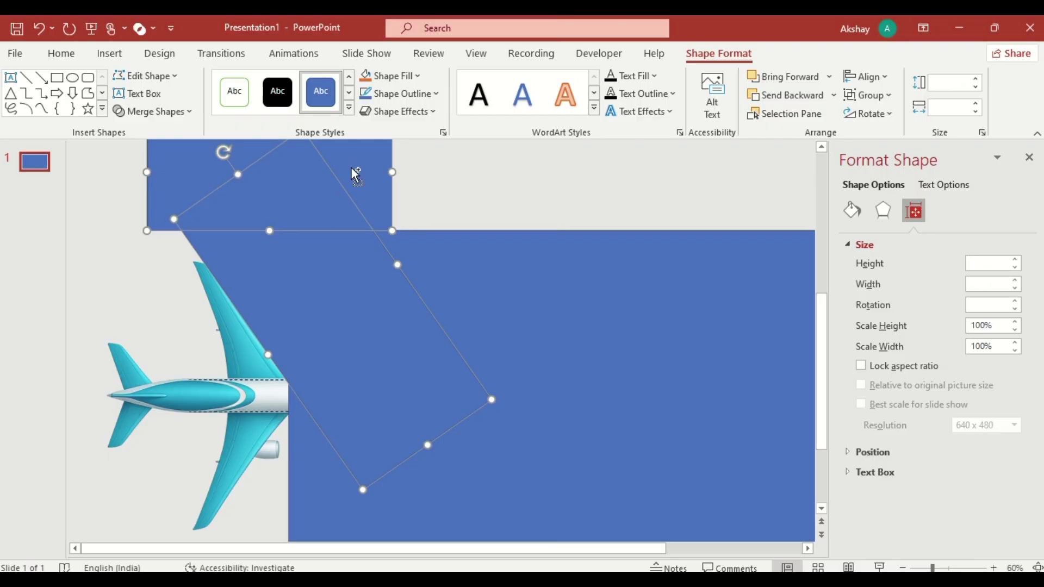
{"action": "left_click", "coordinate": [180, 111]}
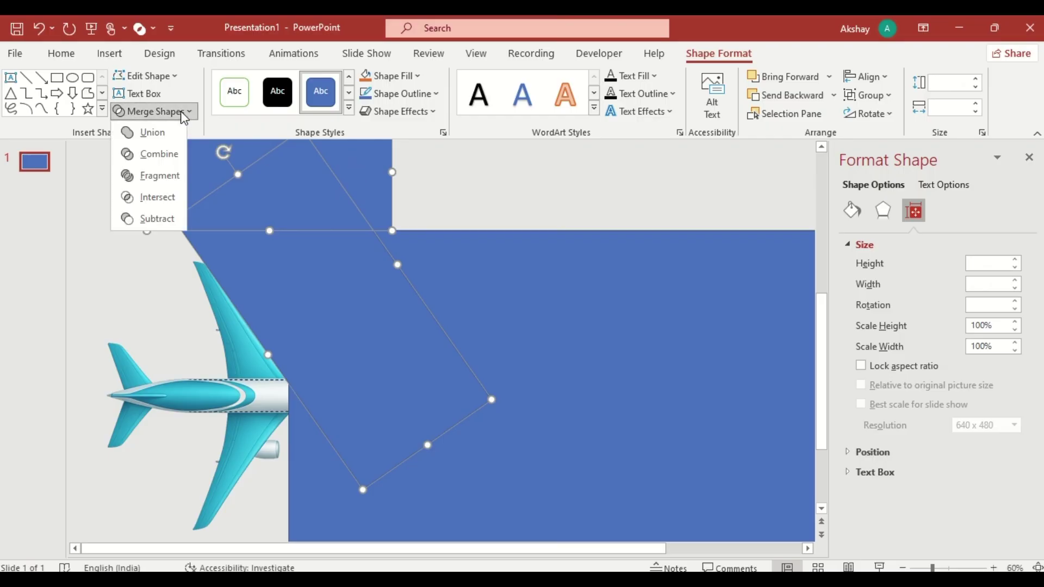
{"action": "left_click", "coordinate": [170, 219]}
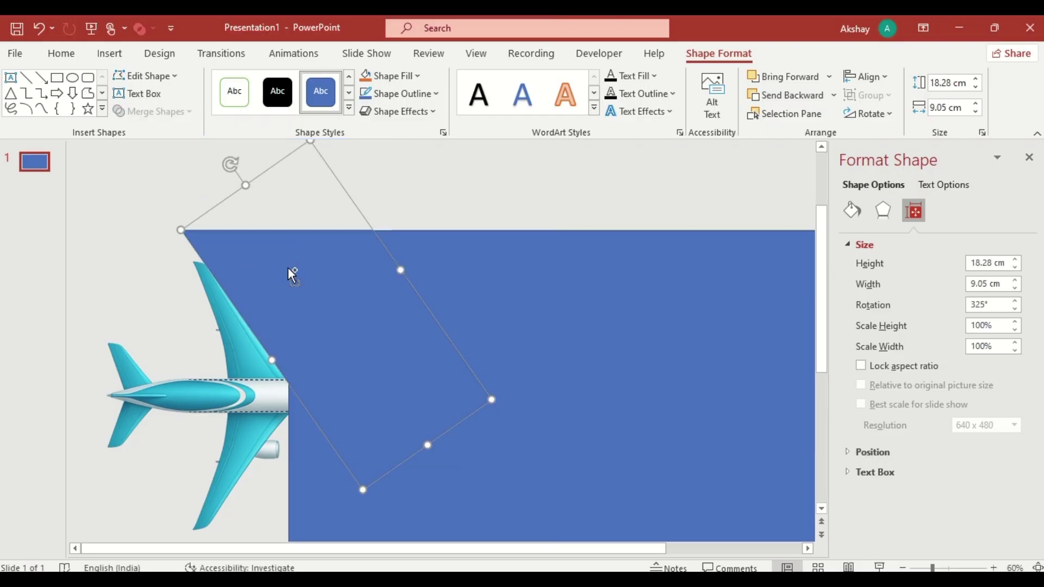
Copy the trimmed strip lower, flip it vertically, and union all blue pieces into one shape.
{"action": "left_click_drag", "start_coordinate": [289, 267], "coordinate": [287, 319]}
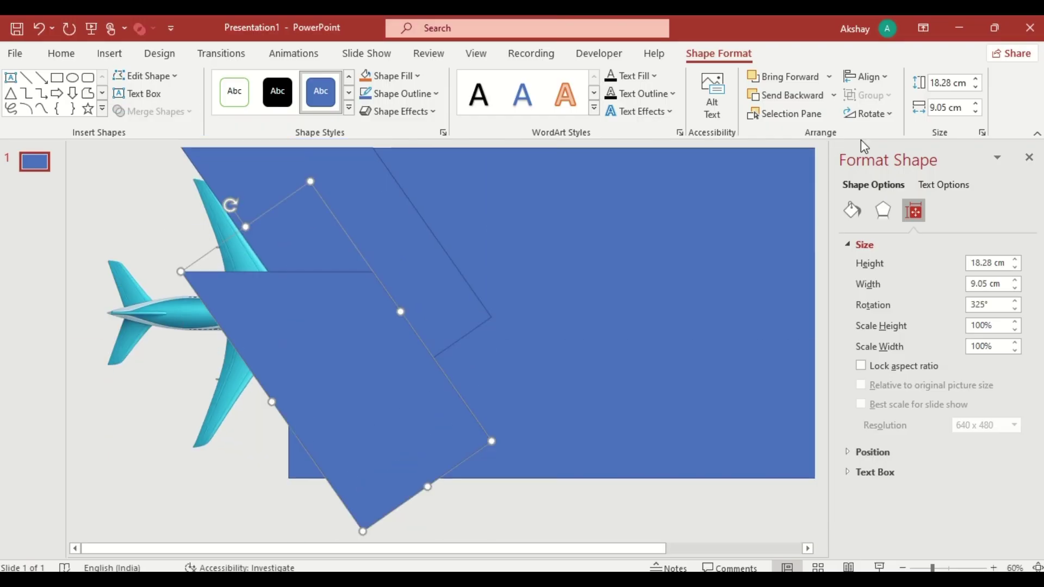
{"action": "left_click", "coordinate": [879, 116]}
{"action": "left_click", "coordinate": [890, 178]}
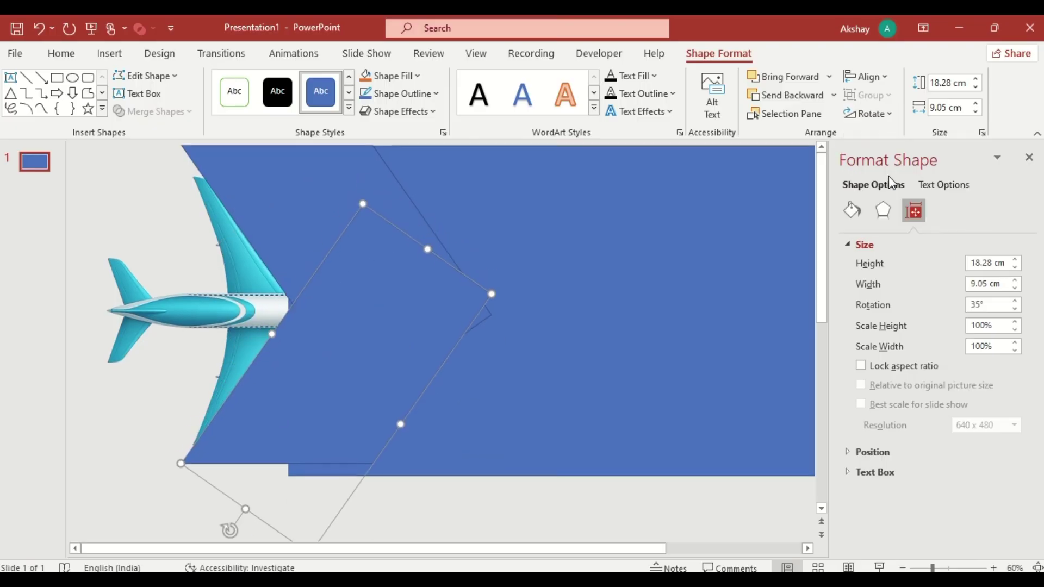
{"action": "left_click", "coordinate": [706, 195], "text": "shift"}
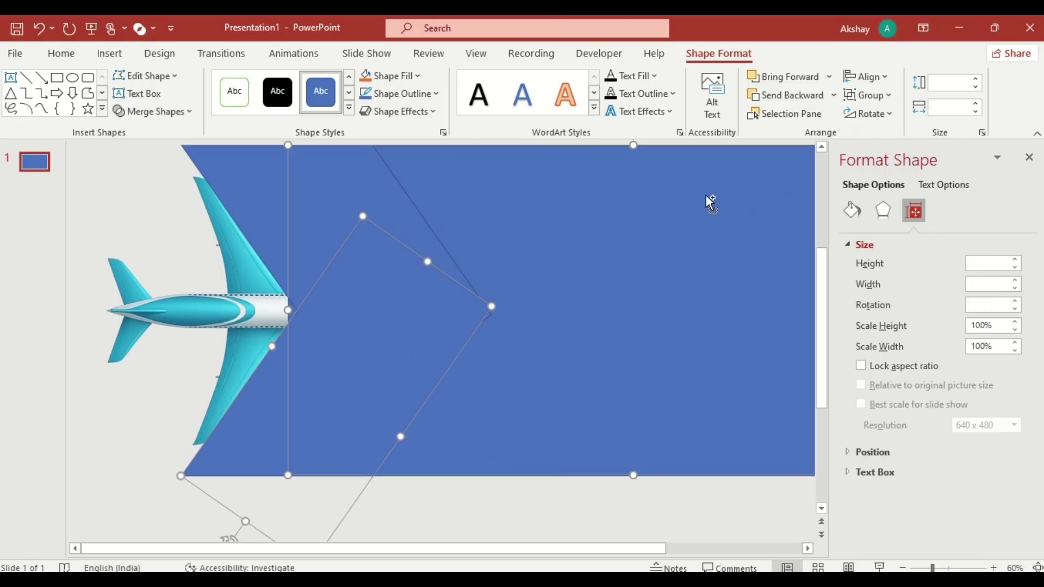
{"action": "key", "text": "ctrl+v"}
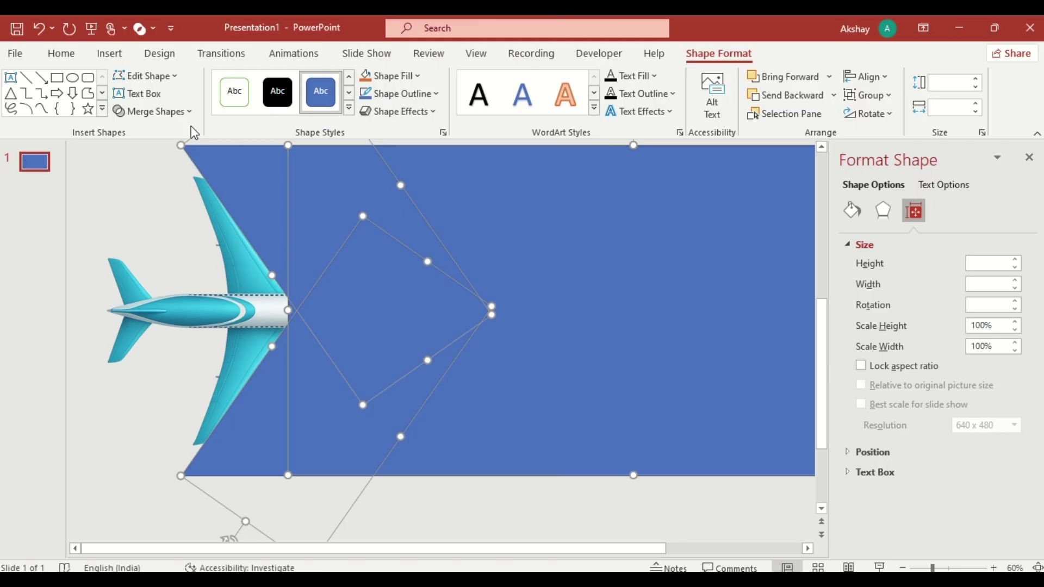
{"action": "left_click", "coordinate": [185, 114]}
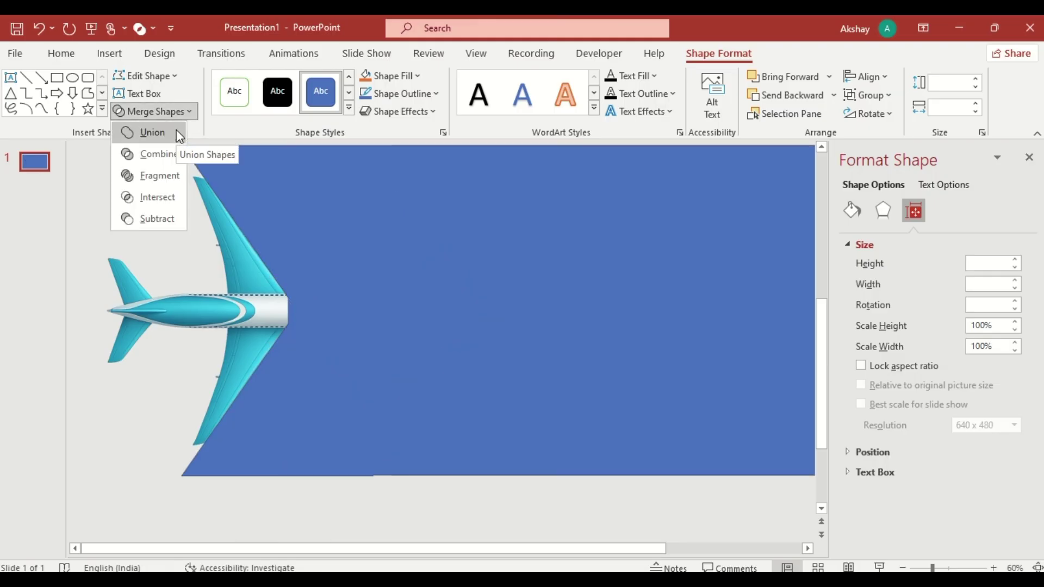
{"action": "left_click", "coordinate": [176, 132]}
Bring the airplane picture in front of the merged blue shape.
{"action": "left_click", "coordinate": [186, 321]}
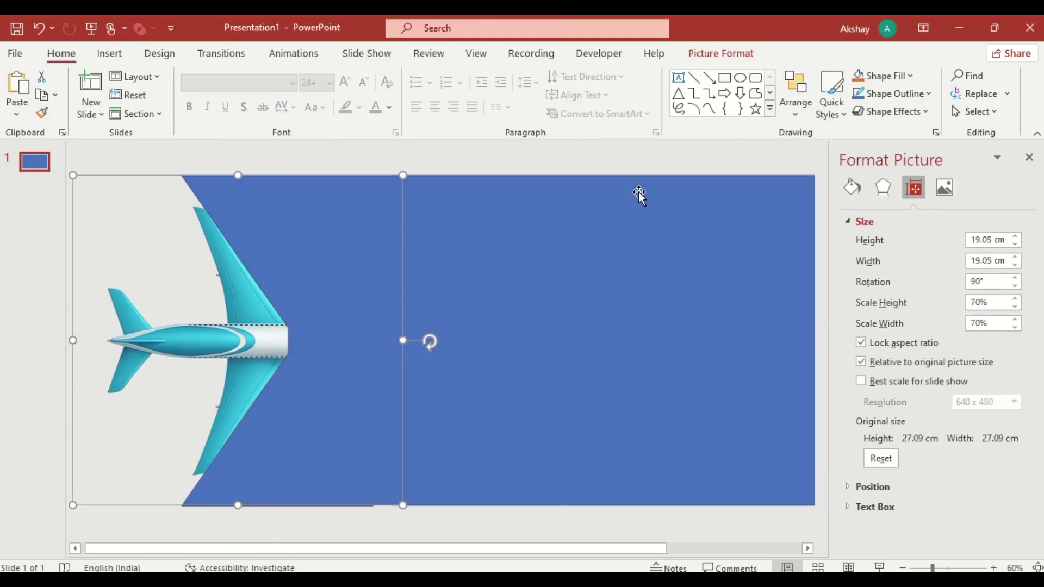
{"action": "left_click", "coordinate": [797, 115]}
{"action": "left_click", "coordinate": [823, 157]}
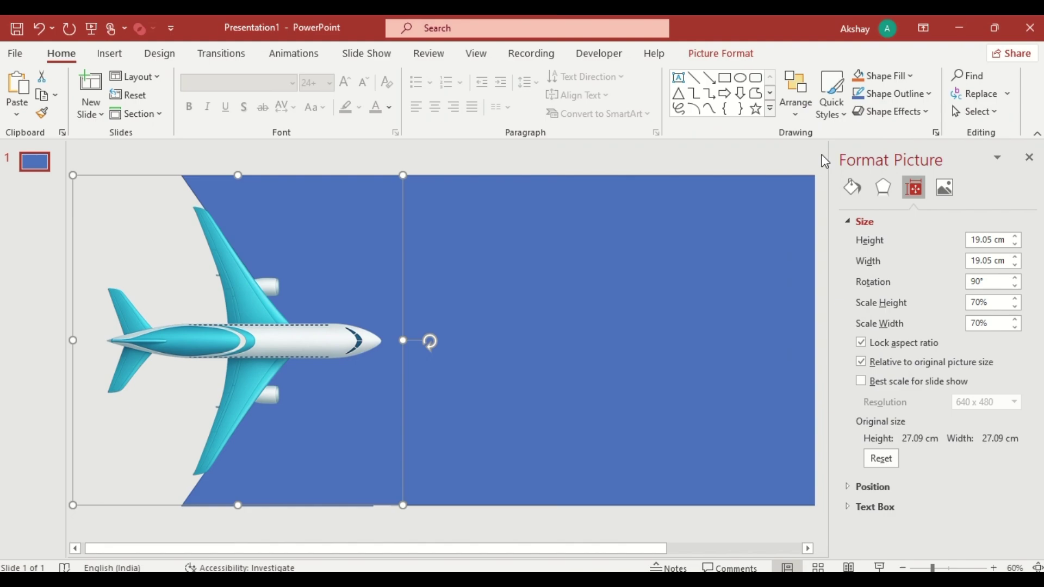
{"action": "left_click", "coordinate": [1029, 158]}
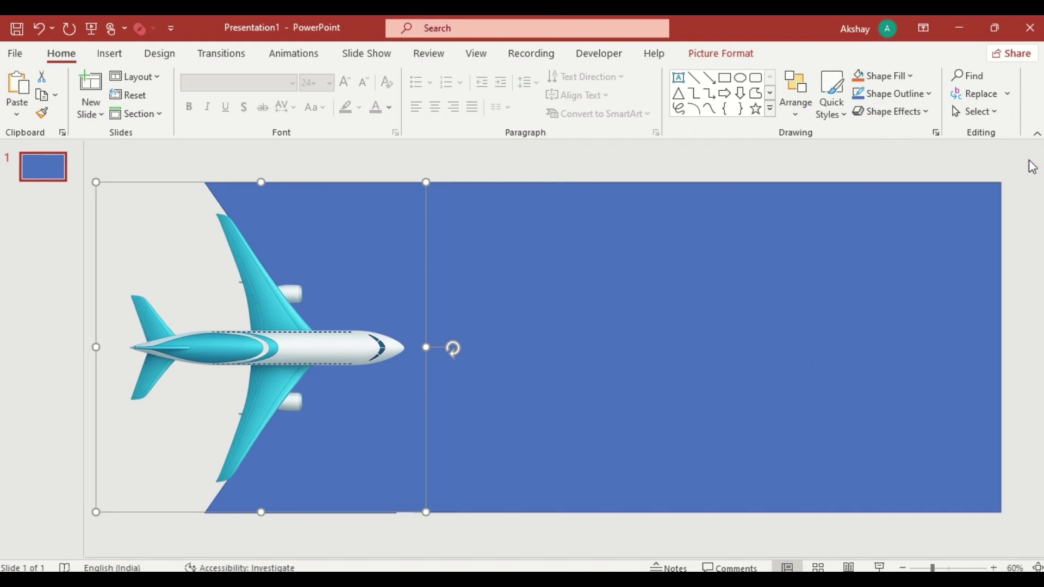
{"action": "left_click", "coordinate": [880, 267]}
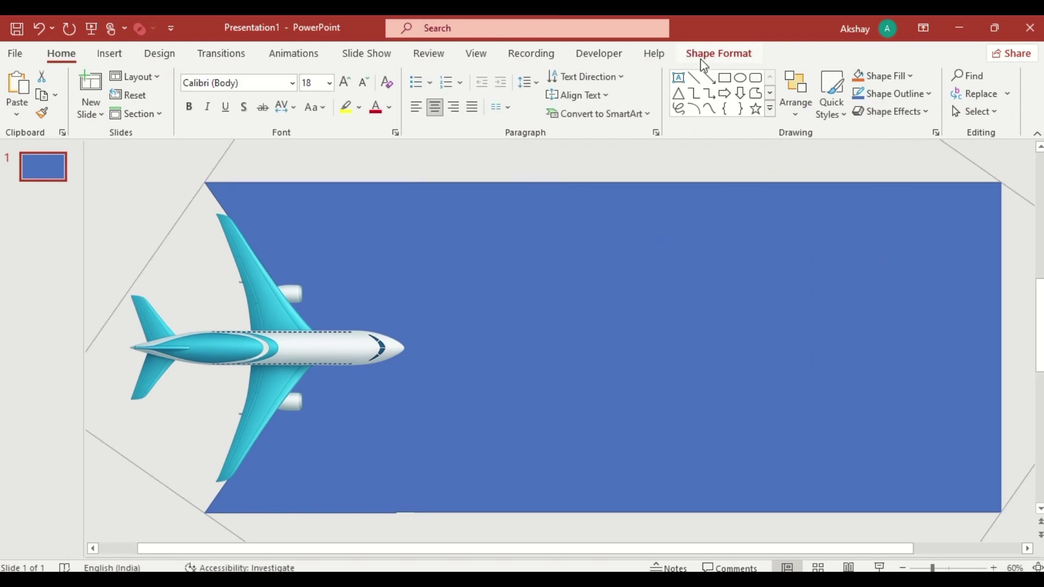
{"action": "left_click", "coordinate": [719, 53]}
Fill the blue shape with dark navy and duplicate the slide to make slide 2.
{"action": "left_click", "coordinate": [420, 77]}
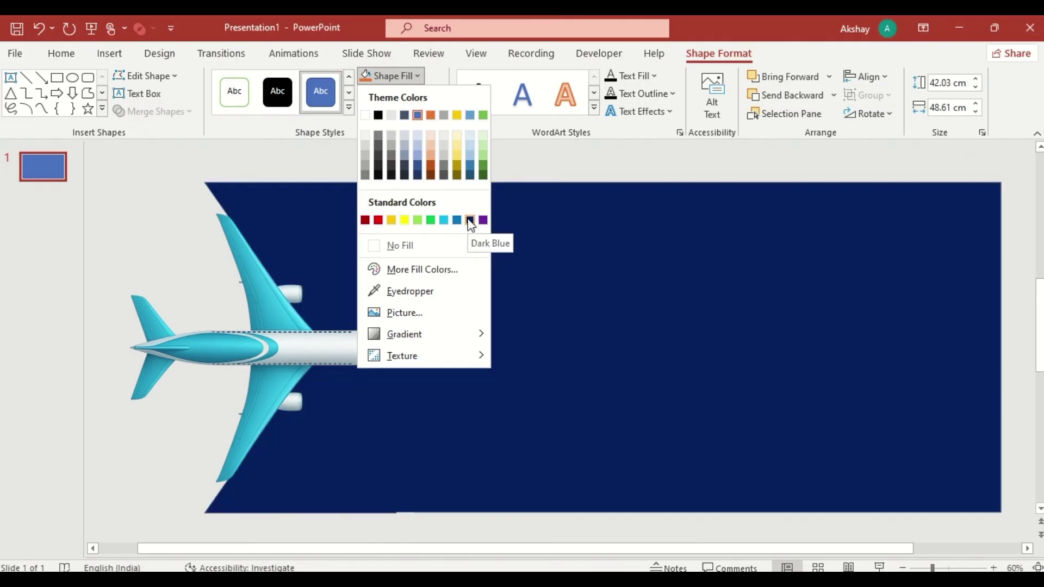
{"action": "left_click", "coordinate": [470, 220]}
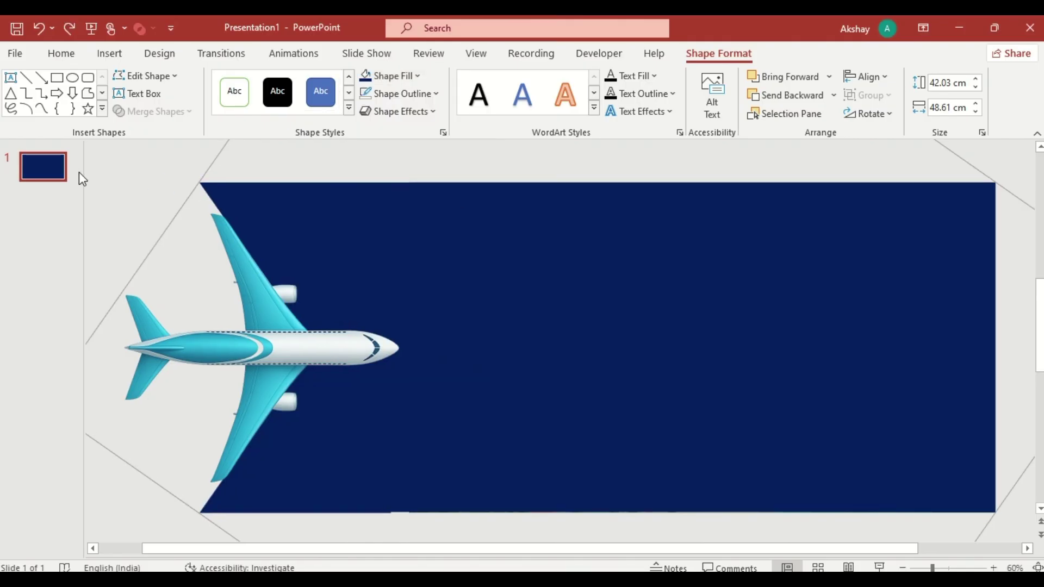
{"action": "right_click", "coordinate": [53, 175]}
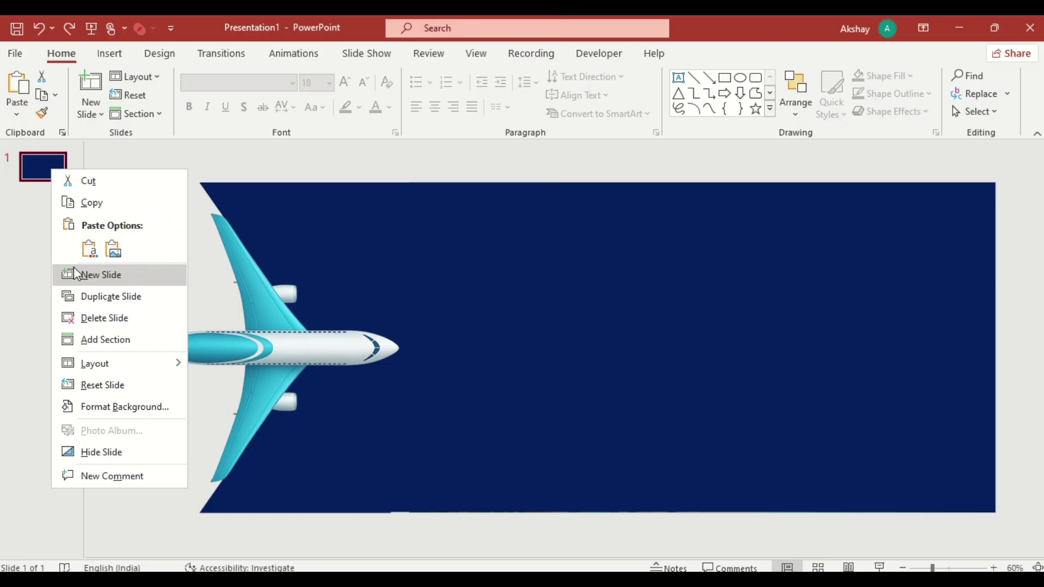
{"action": "left_click", "coordinate": [87, 304]}
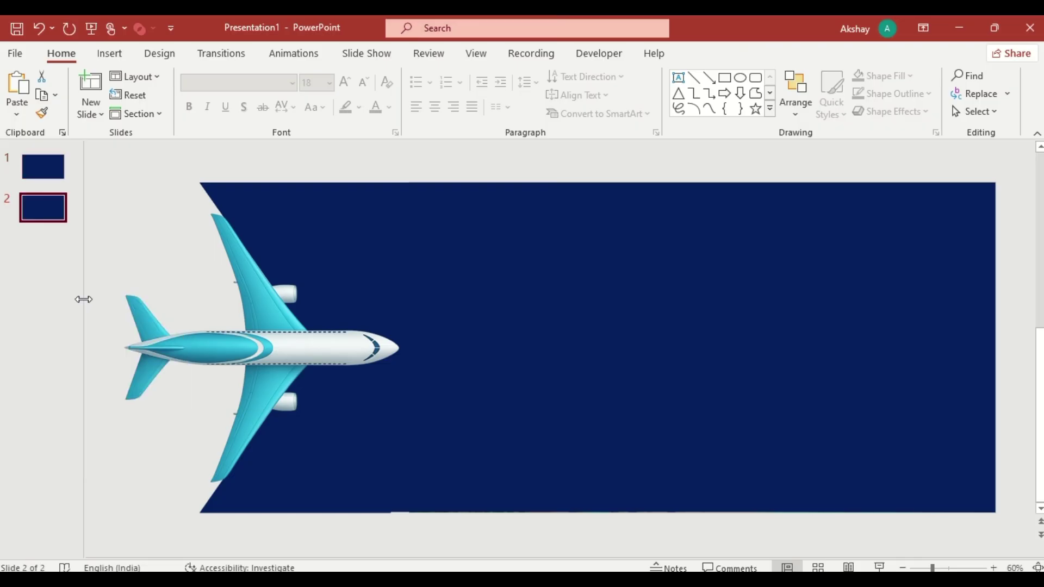
{"action": "left_click", "coordinate": [230, 346]}
{"action": "key", "text": "ctrl+v"}
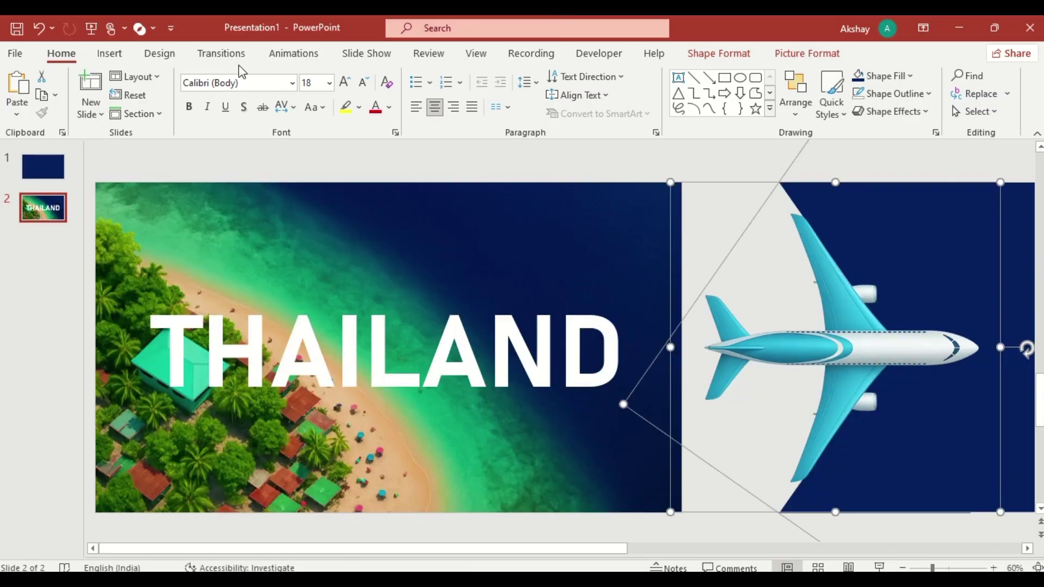
Apply a Morph transition of 03.50 seconds to slide 2, then return to slide 1.
{"action": "left_click", "coordinate": [230, 56]}
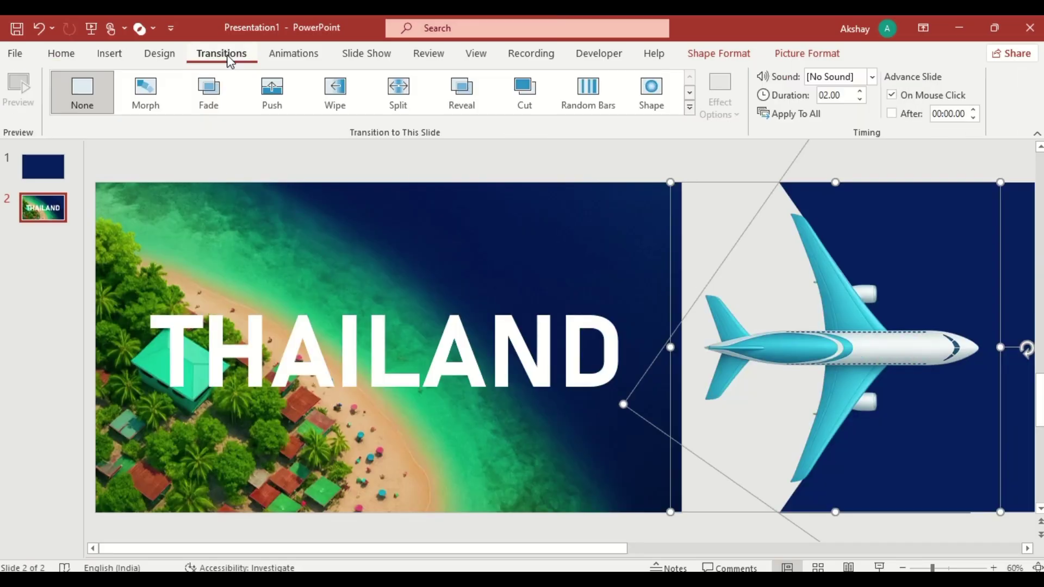
{"action": "left_click", "coordinate": [154, 97]}
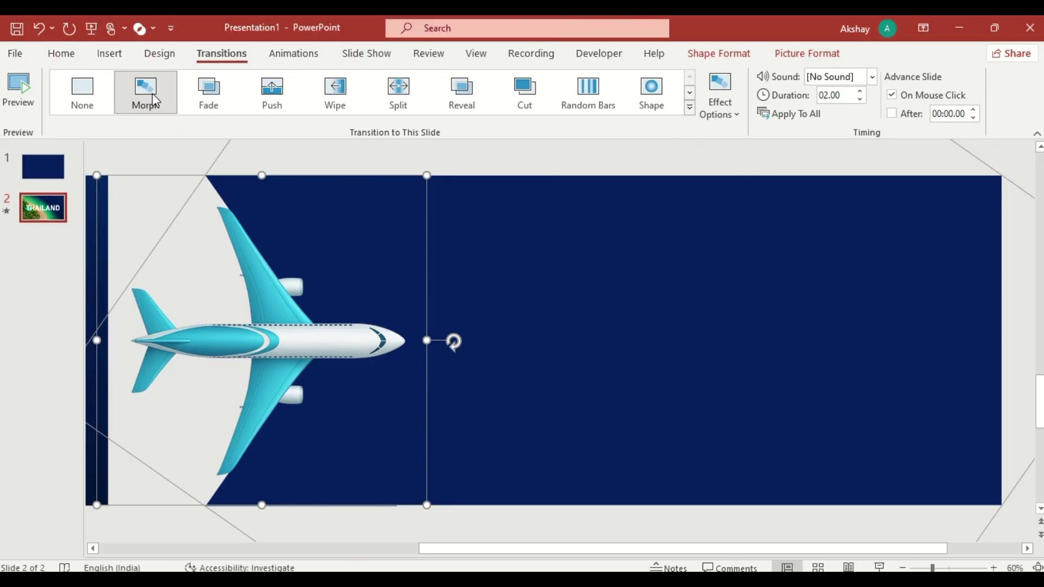
{"action": "left_click", "coordinate": [860, 92]}
{"action": "left_click", "coordinate": [859, 92]}
{"action": "left_click", "coordinate": [859, 92]}
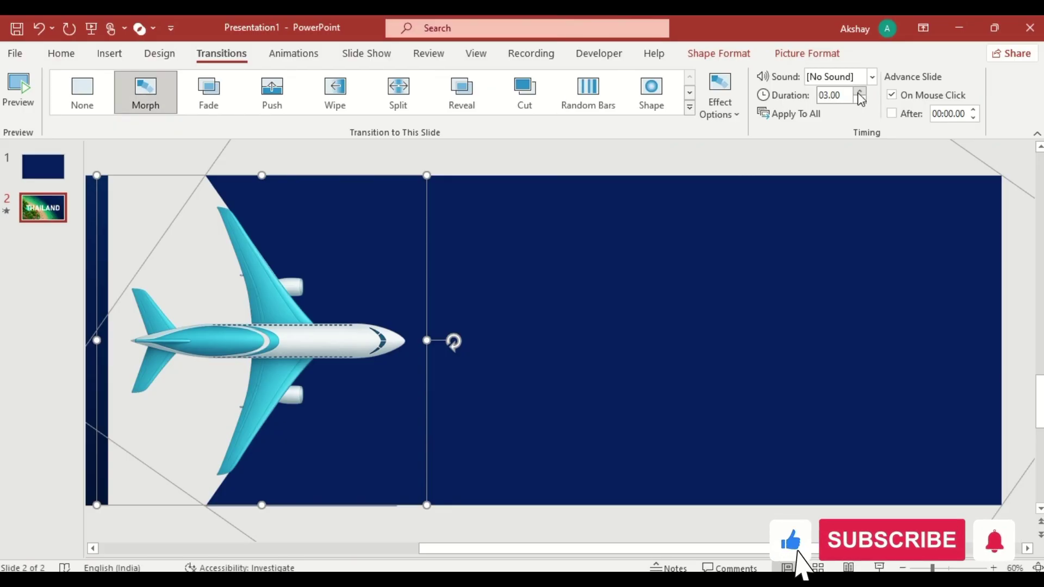
{"action": "left_click", "coordinate": [859, 92]}
{"action": "left_click", "coordinate": [860, 92]}
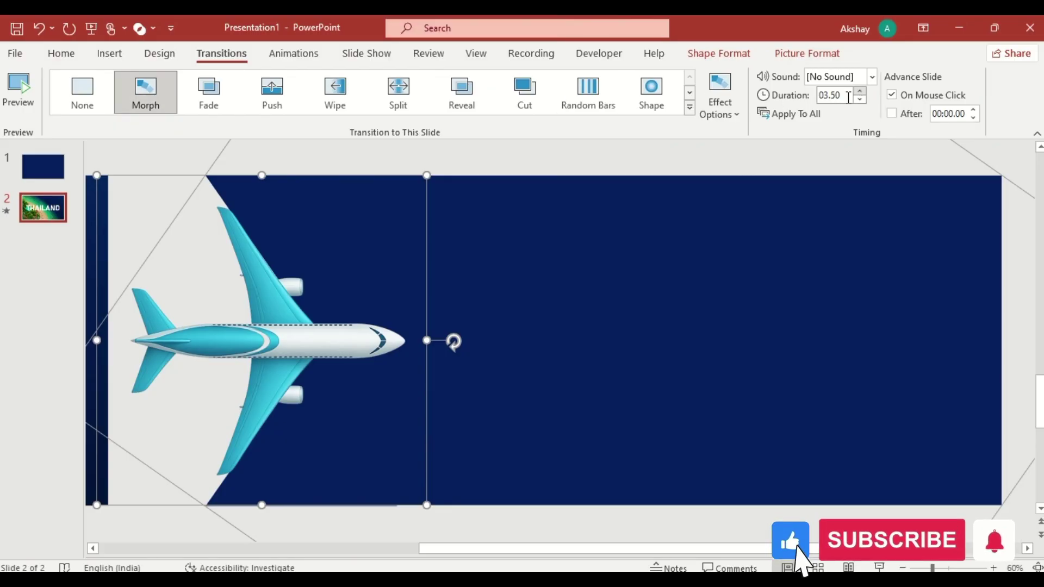
{"action": "left_click", "coordinate": [52, 174]}
{"action": "left_click_drag", "start_coordinate": [211, 147], "coordinate": [1007, 539]}
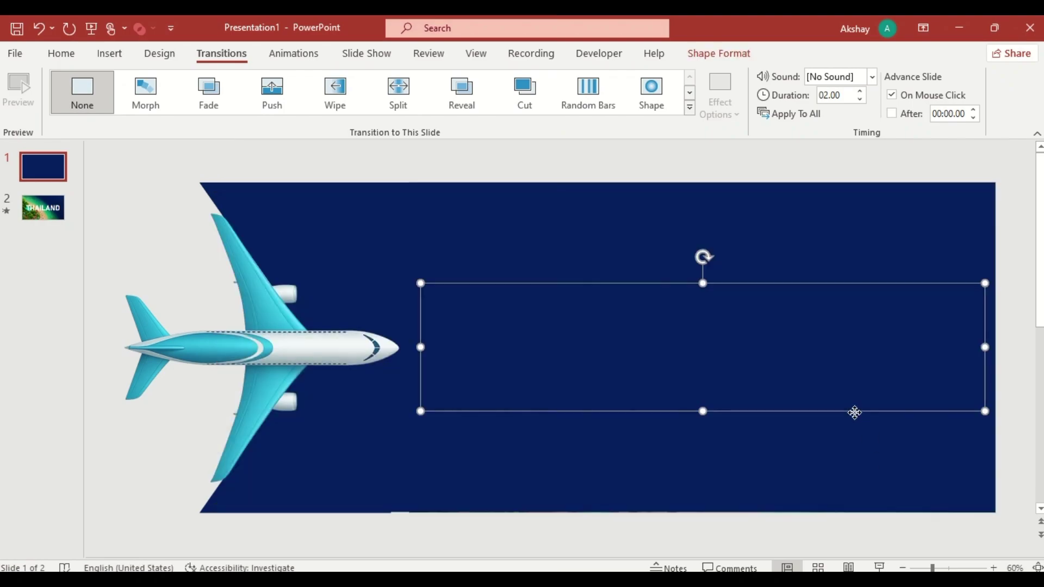
Move a THAILAND copy off the slide's left edge and make its text 100% transparent.
{"action": "left_click_drag", "start_coordinate": [855, 412], "coordinate": [127, 359]}
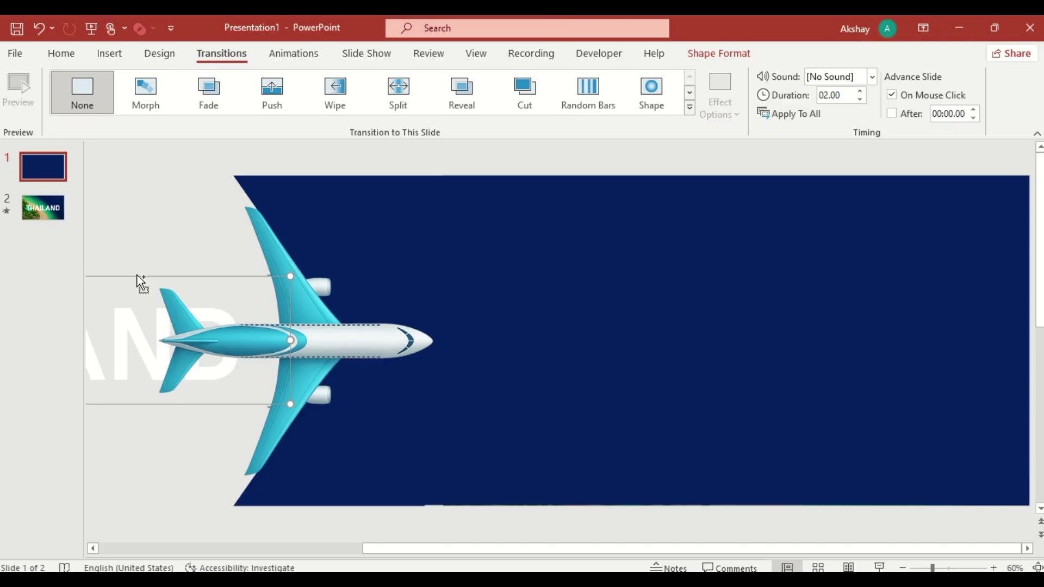
{"action": "left_click_drag", "start_coordinate": [137, 275], "coordinate": [826, 301]}
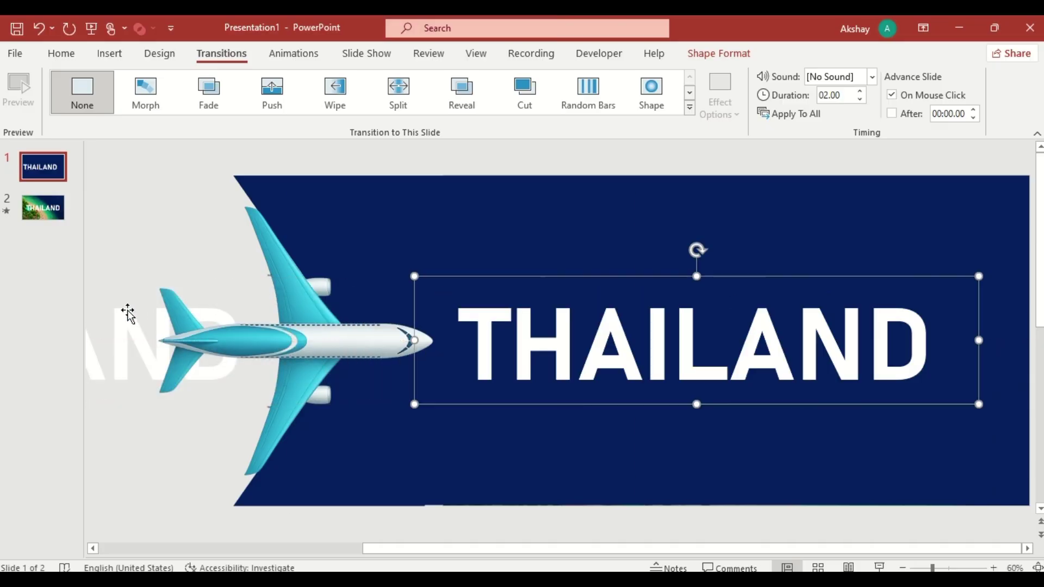
{"action": "left_click", "coordinate": [161, 278]}
{"action": "left_click", "coordinate": [728, 55]}
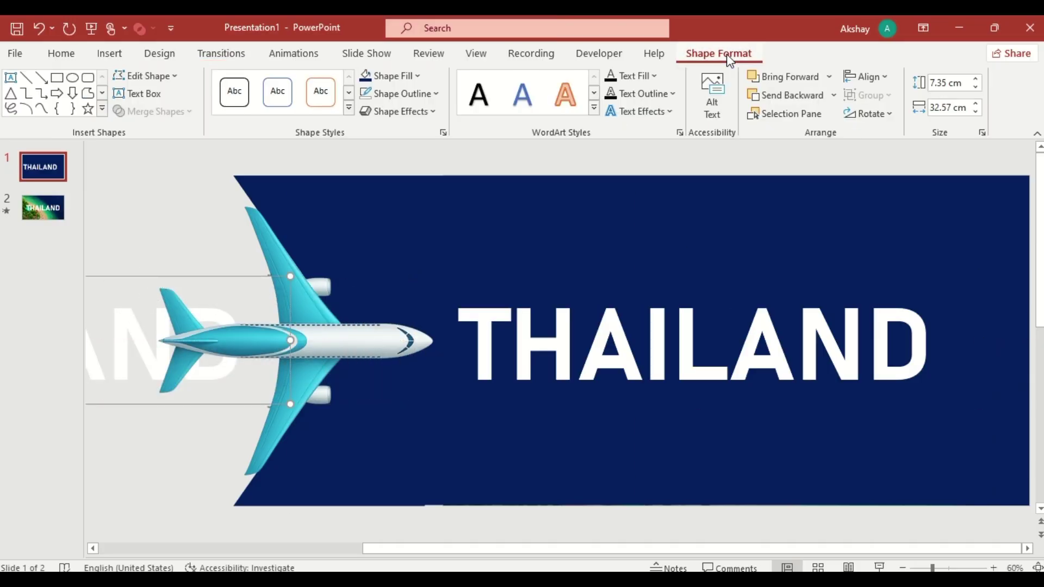
{"action": "left_click", "coordinate": [680, 132]}
{"action": "left_click", "coordinate": [852, 209]}
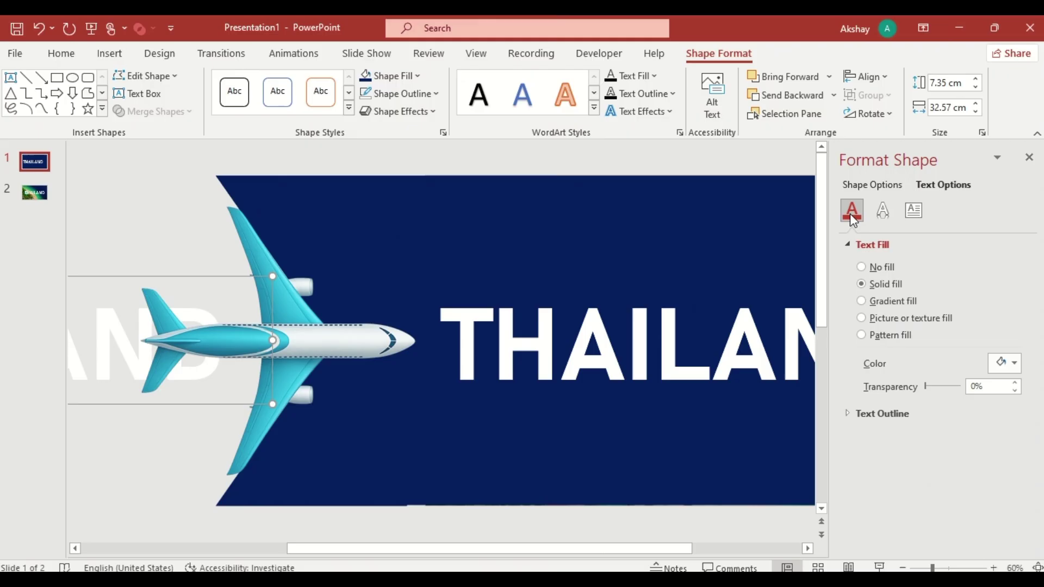
{"action": "left_click_drag", "start_coordinate": [926, 386], "coordinate": [960, 387]}
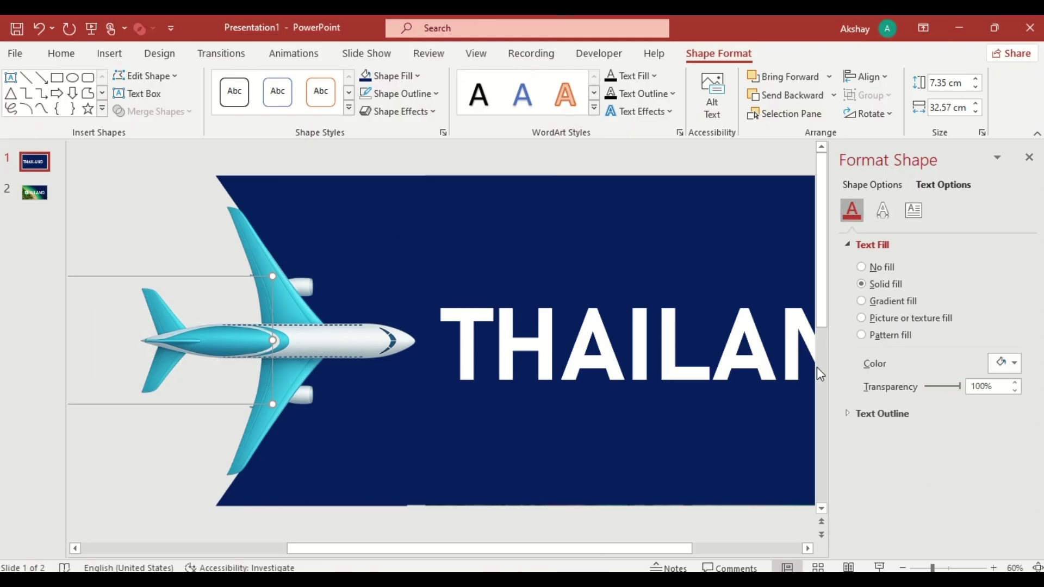
Change the on-slide THAILAND text to TRAVEL.
{"action": "left_click", "coordinate": [646, 332]}
{"action": "left_click", "coordinate": [1029, 157]}
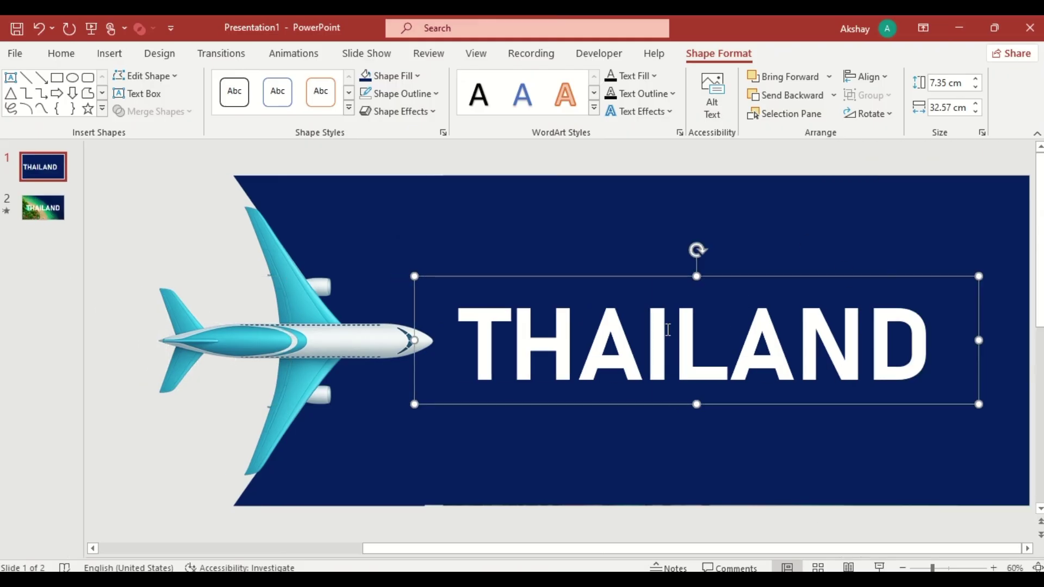
{"action": "left_click", "coordinate": [658, 330]}
{"action": "key", "text": "ctrl+a"}
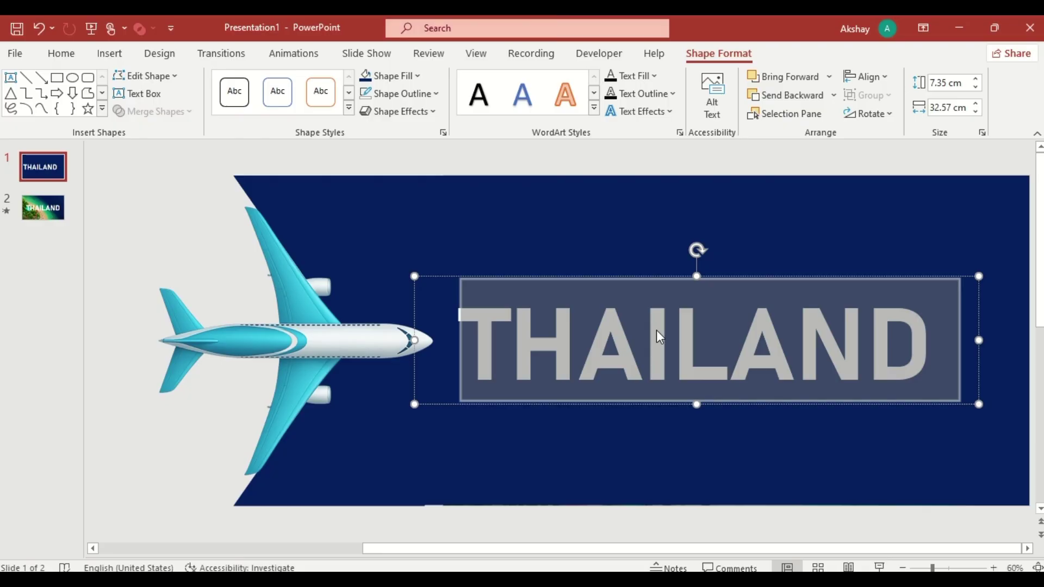
{"action": "type", "text": "TRAVEL"}
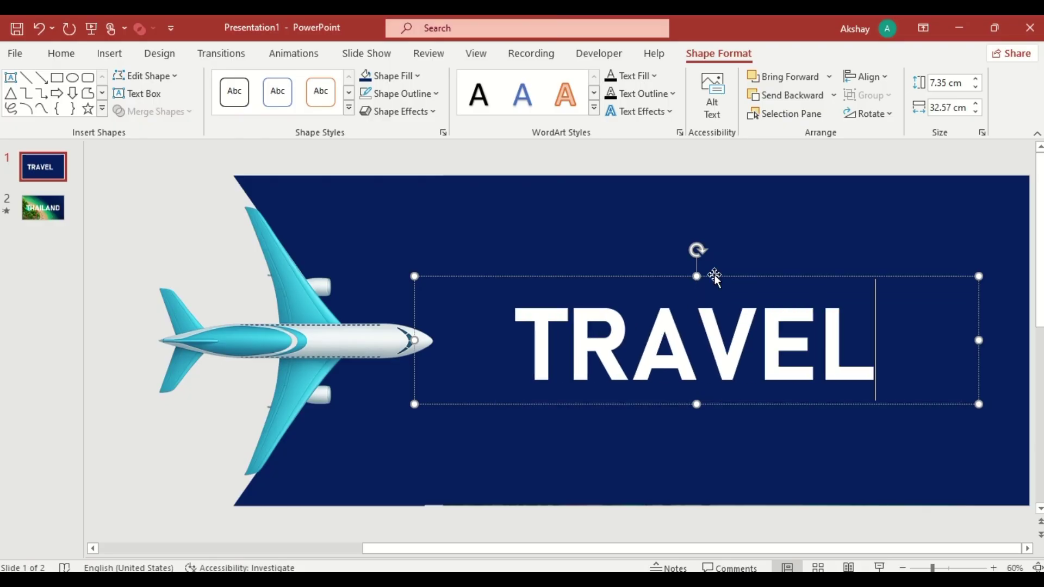
{"action": "left_click", "coordinate": [714, 275]}
{"action": "left_click", "coordinate": [864, 77]}
Centre TRAVEL horizontally and give it a Float In entrance lasting 00.75.
{"action": "left_click", "coordinate": [889, 117]}
{"action": "left_click", "coordinate": [305, 58]}
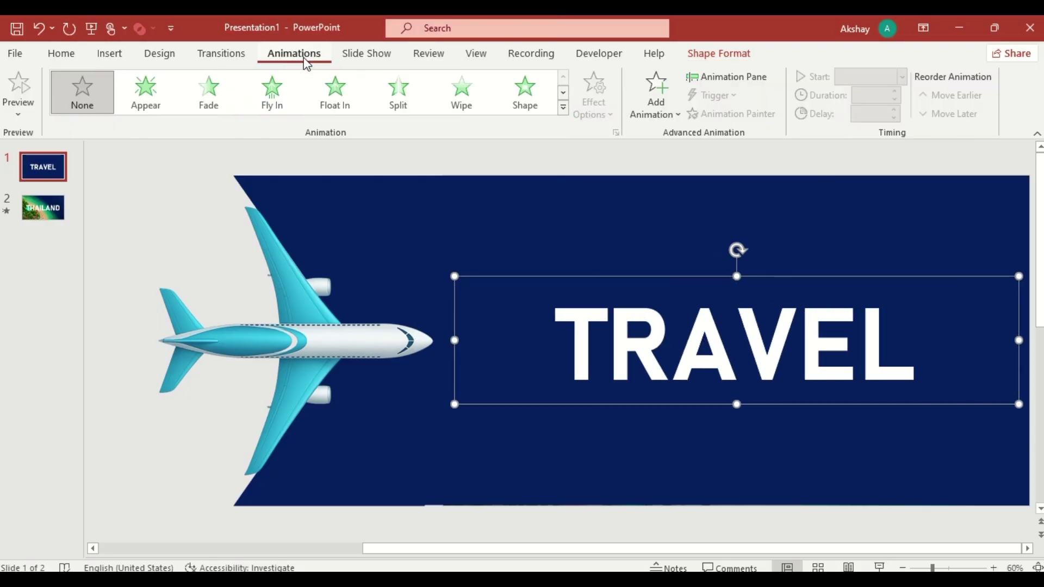
{"action": "left_click", "coordinate": [335, 104]}
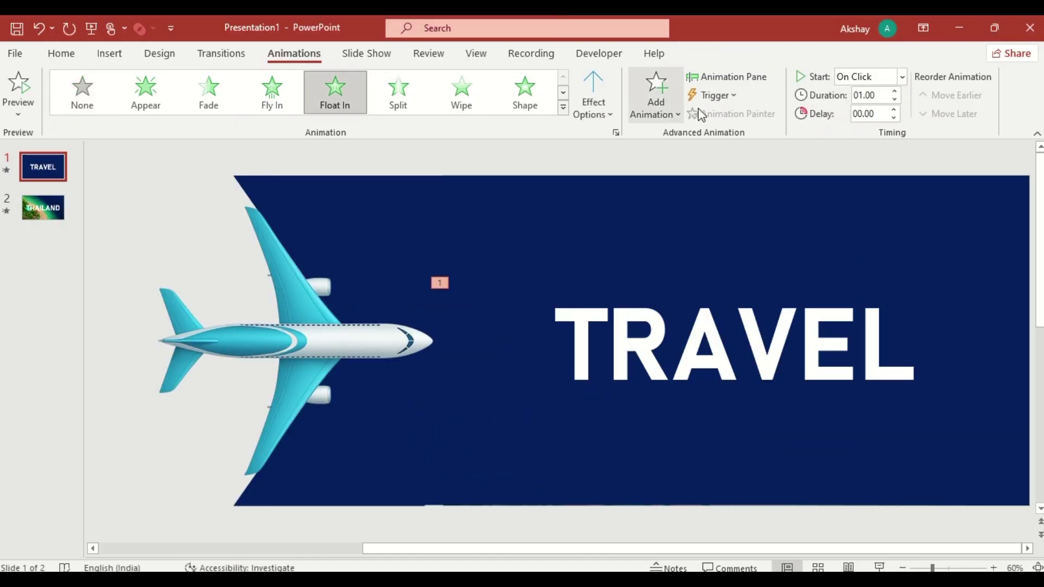
{"action": "left_click", "coordinate": [895, 100]}
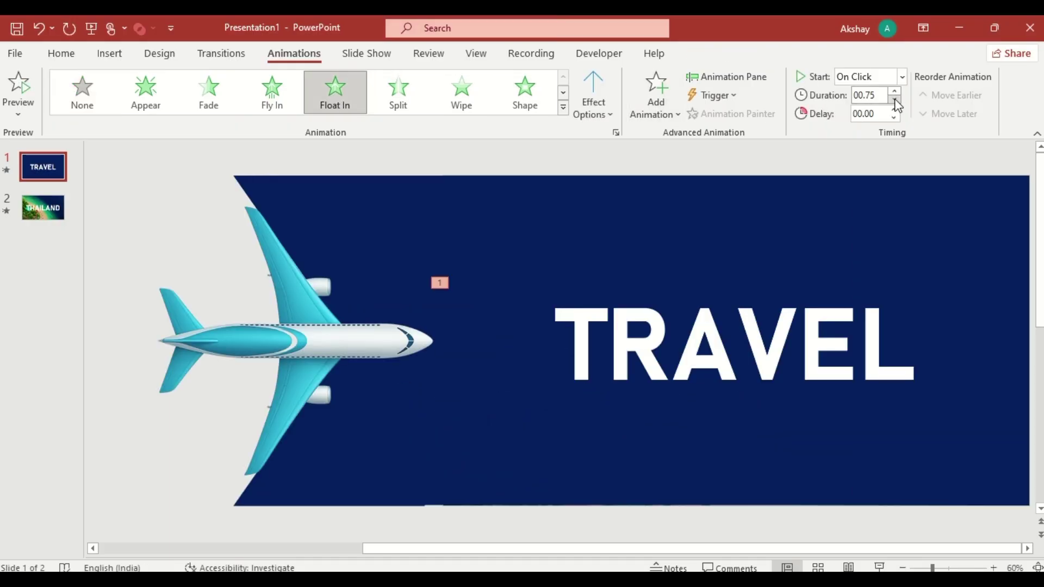
Add a Fly Out exit to the top, starting After Previous with a 00.25 delay.
{"action": "left_click", "coordinate": [656, 111]}
{"action": "scroll", "coordinate": [897, 245], "scroll_direction": "down", "scroll_amount": 5}
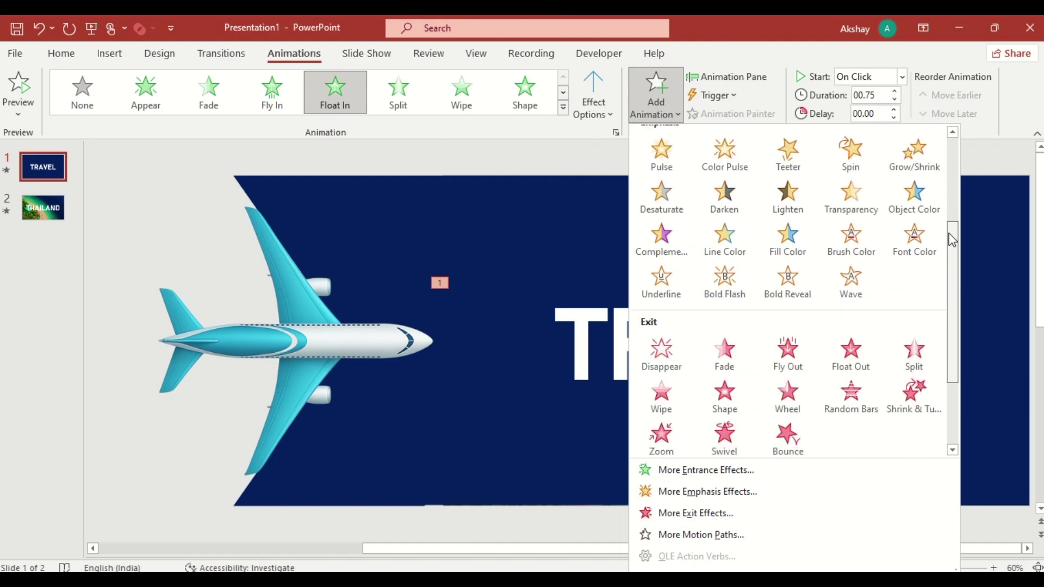
{"action": "left_click", "coordinate": [793, 299]}
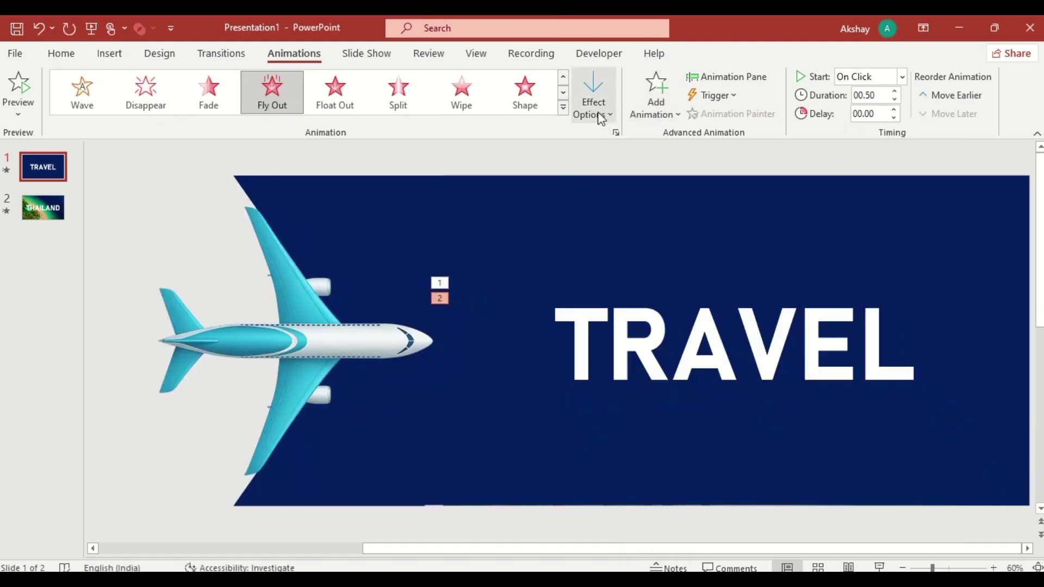
{"action": "left_click", "coordinate": [596, 109]}
{"action": "left_click", "coordinate": [625, 314]}
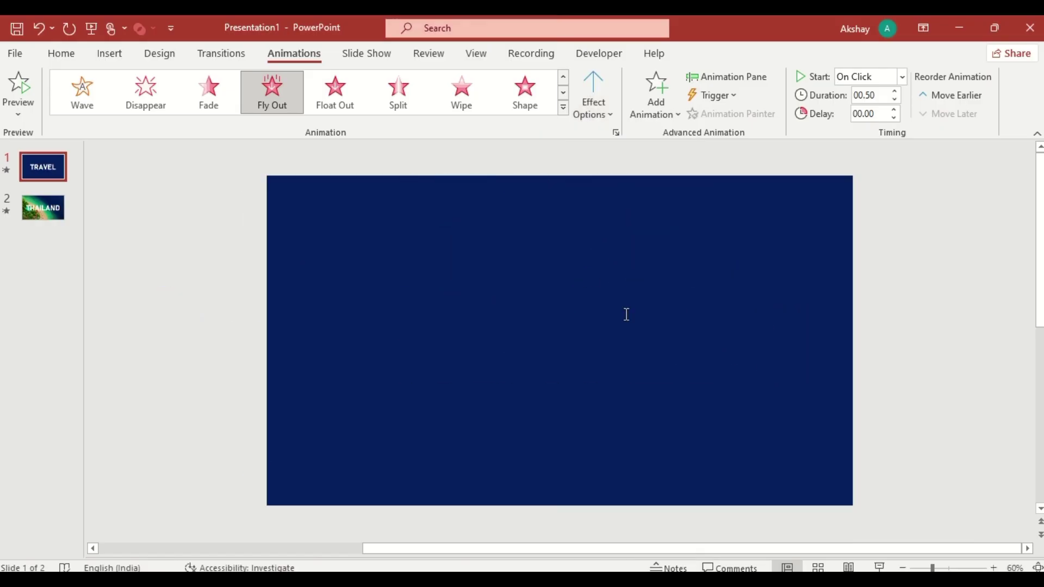
{"action": "left_click", "coordinate": [903, 77]}
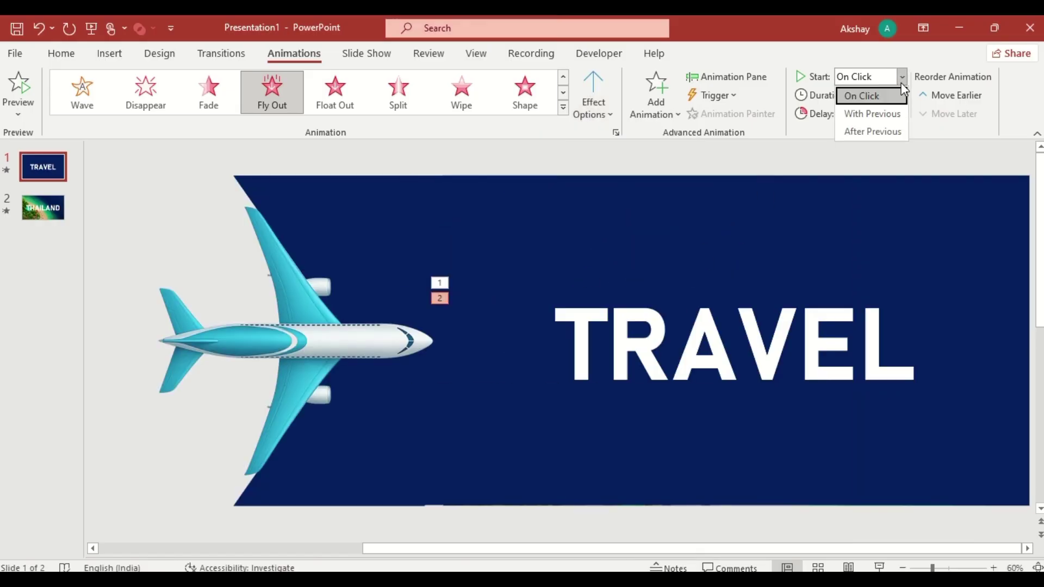
{"action": "left_click", "coordinate": [896, 133]}
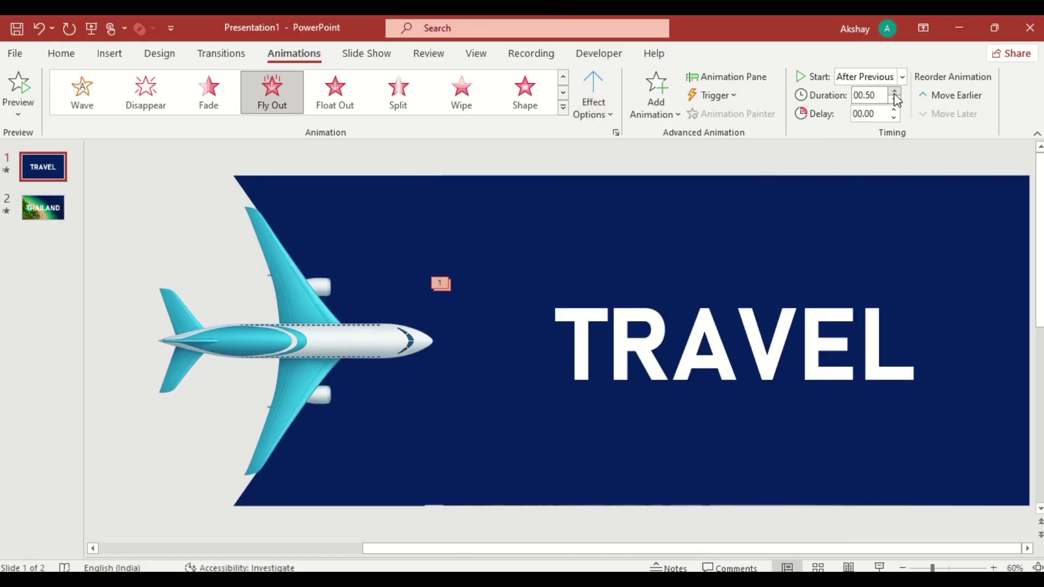
{"action": "left_click", "coordinate": [895, 110]}
Duplicate the TRAVEL text box just below and change its text to TO.
{"action": "left_click", "coordinate": [848, 314]}
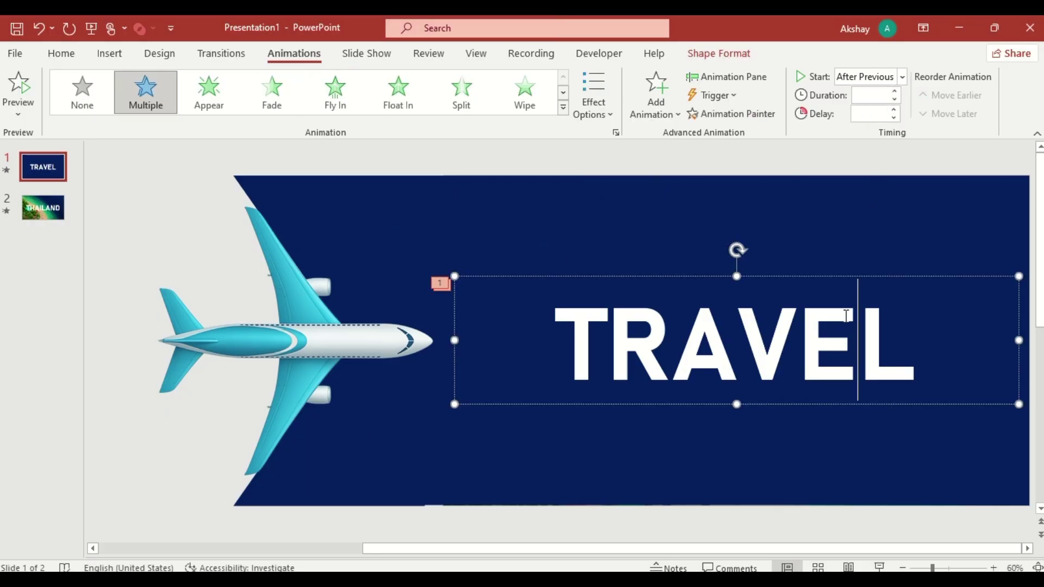
{"action": "left_click", "coordinate": [833, 276]}
{"action": "left_click_drag", "start_coordinate": [836, 280], "coordinate": [836, 329]}
{"action": "double_click", "coordinate": [786, 413]}
{"action": "type", "text": "TO"}
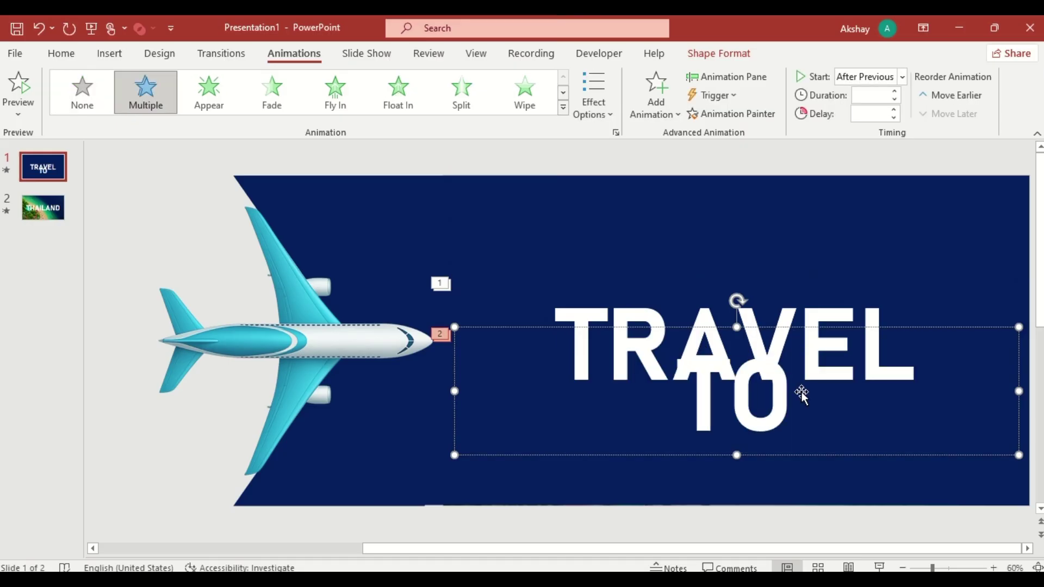
Align the TO box to the middle so it overlaps TRAVEL.
{"action": "left_click", "coordinate": [749, 58]}
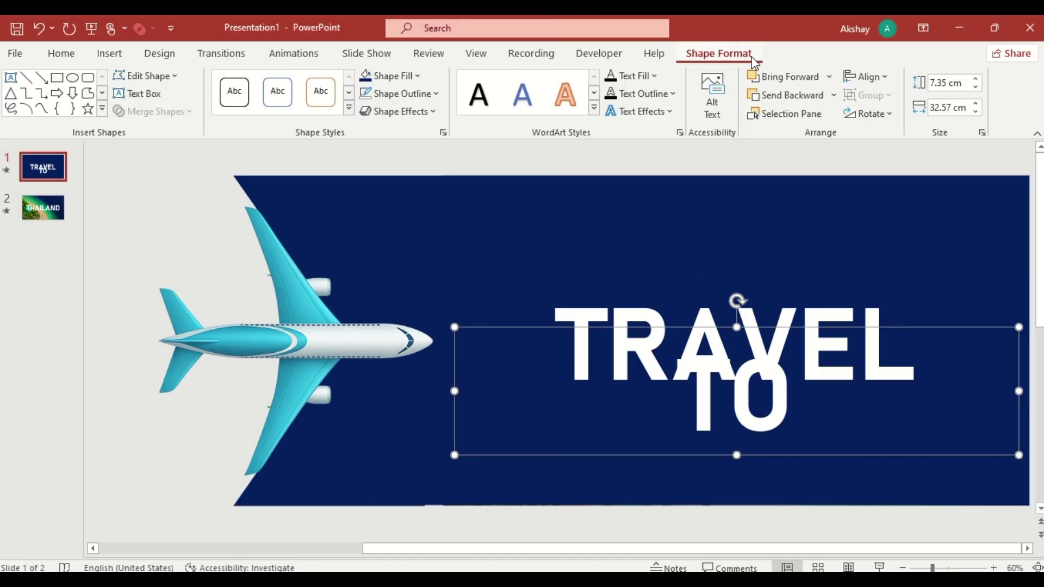
{"action": "left_click", "coordinate": [872, 79]}
{"action": "left_click", "coordinate": [890, 187]}
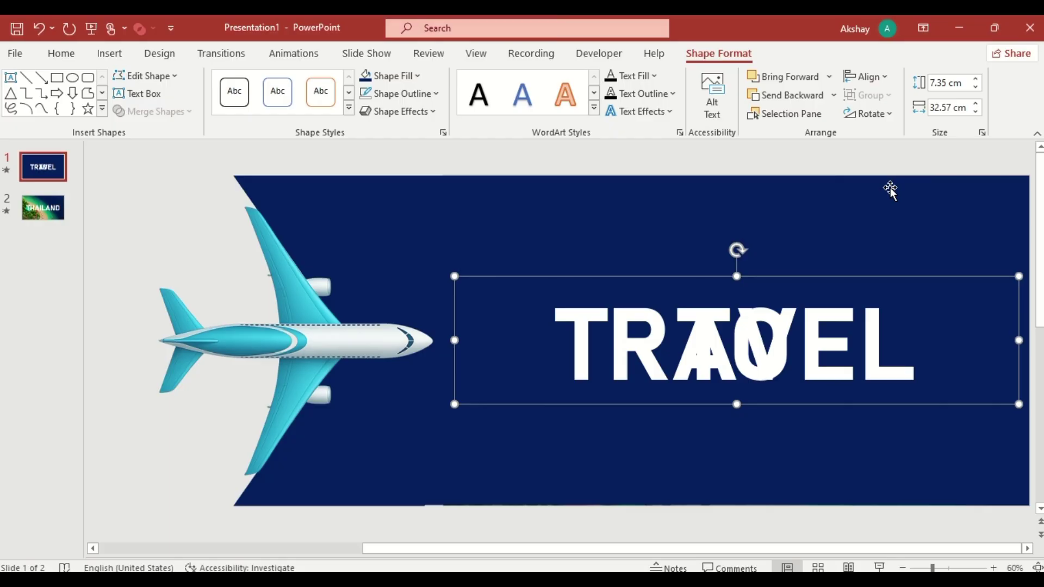
{"action": "left_click", "coordinate": [885, 539]}
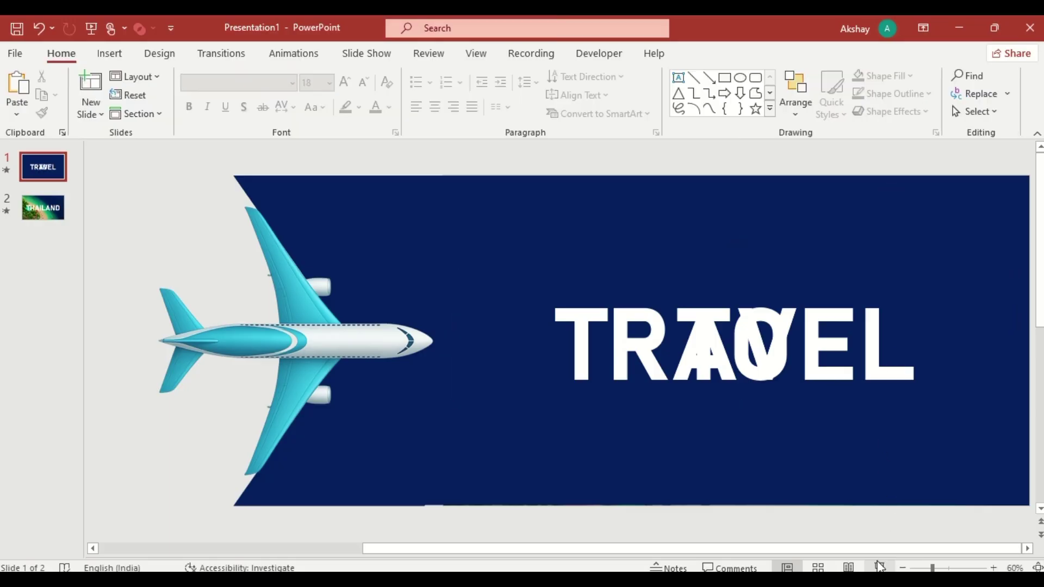